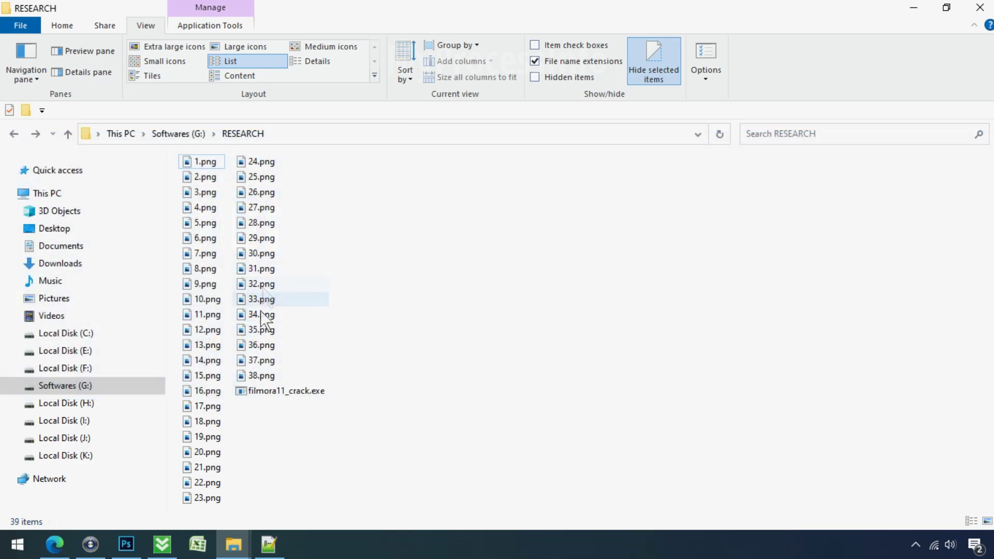
Rename 15.png.nifr back to 15.png by removing '.nifr' and confirming the extension change
click(263, 387)
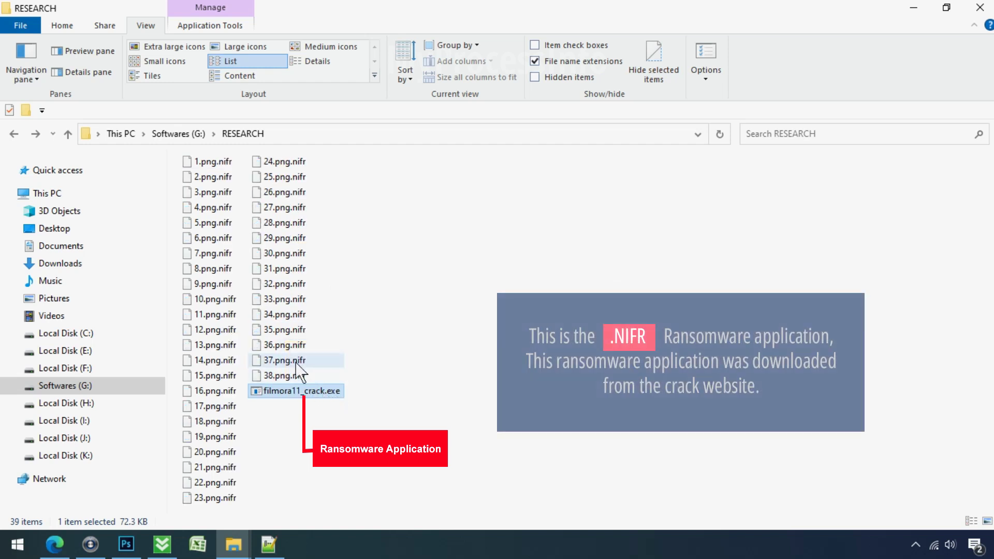
click(228, 377)
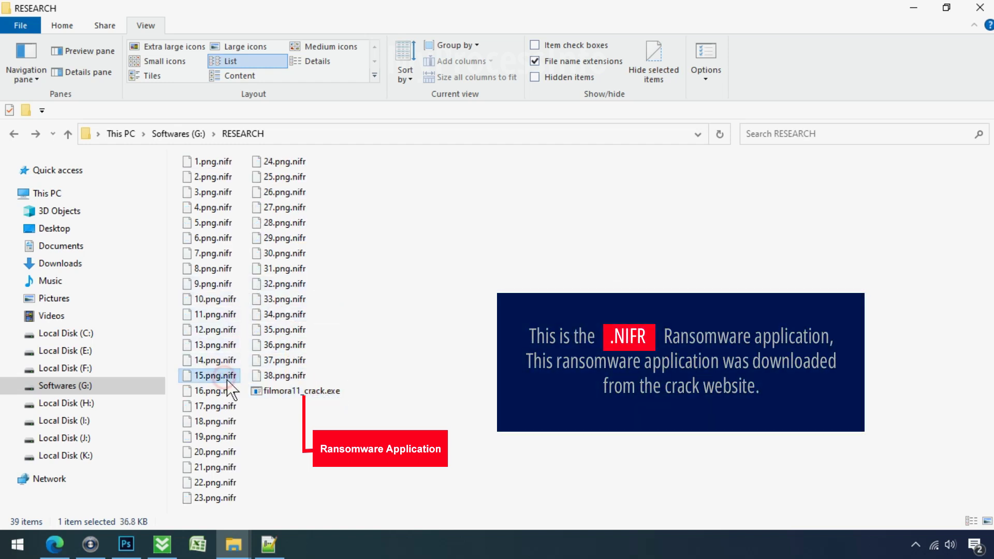
click(228, 378)
click(237, 377)
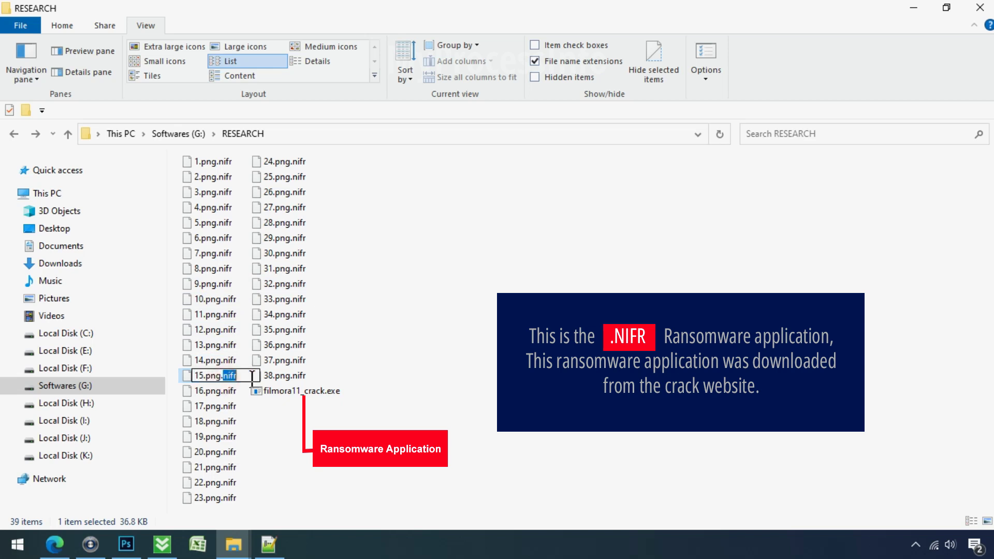
key(BackSpace)
key(BackSpace)
key(BackSpace)
key(BackSpace)
key(BackSpace)
key(Return)
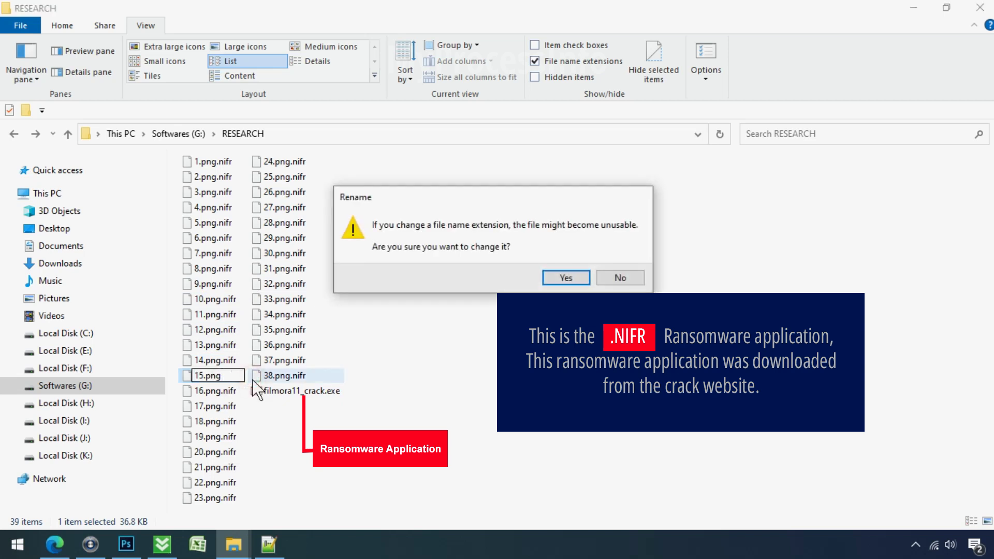
click(552, 280)
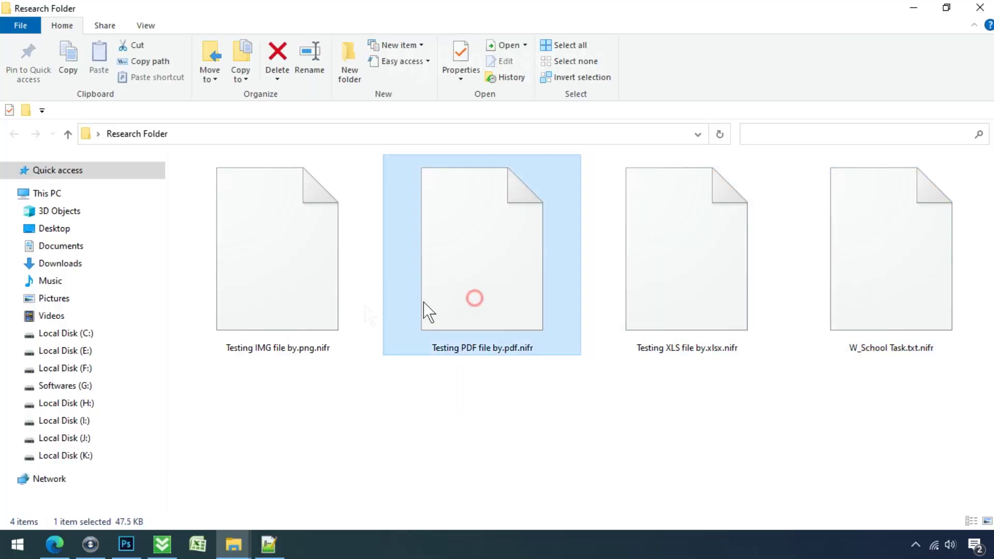
Rename the Testing IMG file to 'Testing IMG file by.png' without '.nifr' and open it in Photos
click(303, 306)
click(317, 350)
drag(321, 348, 331, 344)
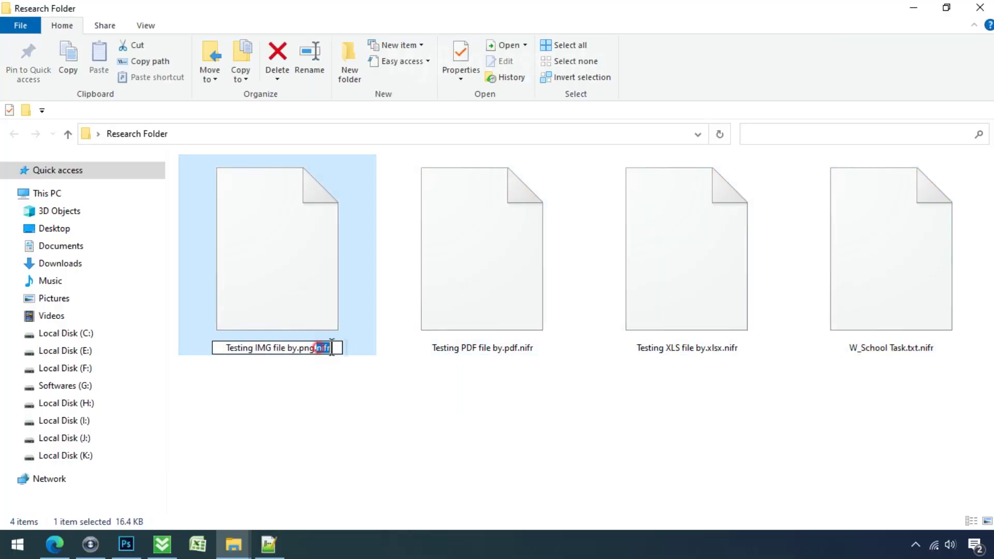
key(BackSpace)
key(Return)
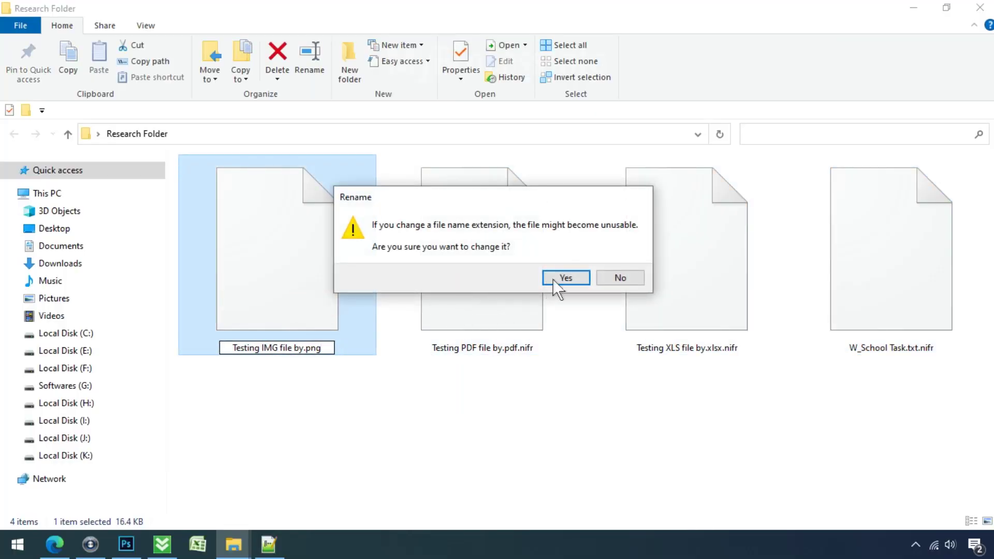
click(554, 278)
double_click(322, 308)
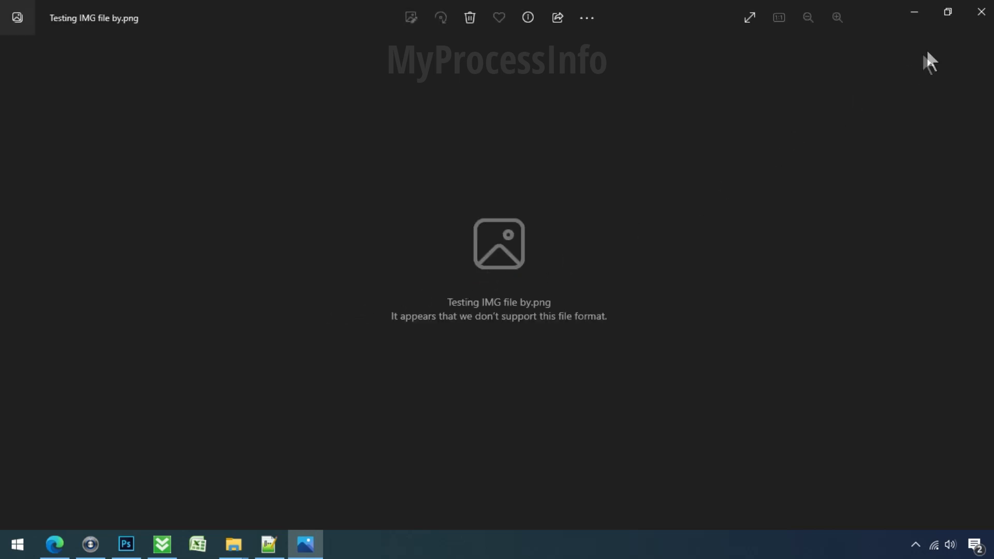
Close the Photos window showing the unsupported file format message
click(976, 19)
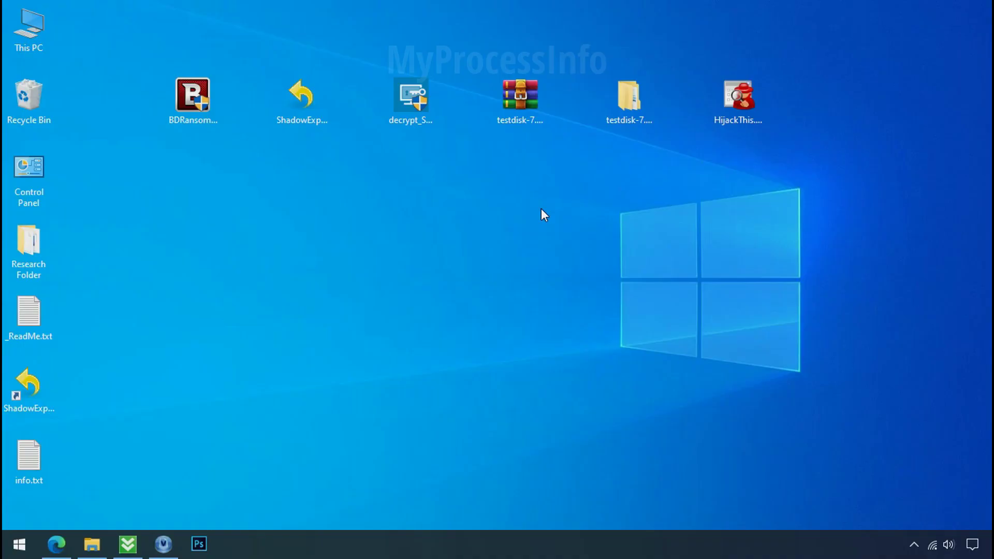
Search %LOCALAPPDATA% from the Start menu to open the AppData\Local folder
click(19, 544)
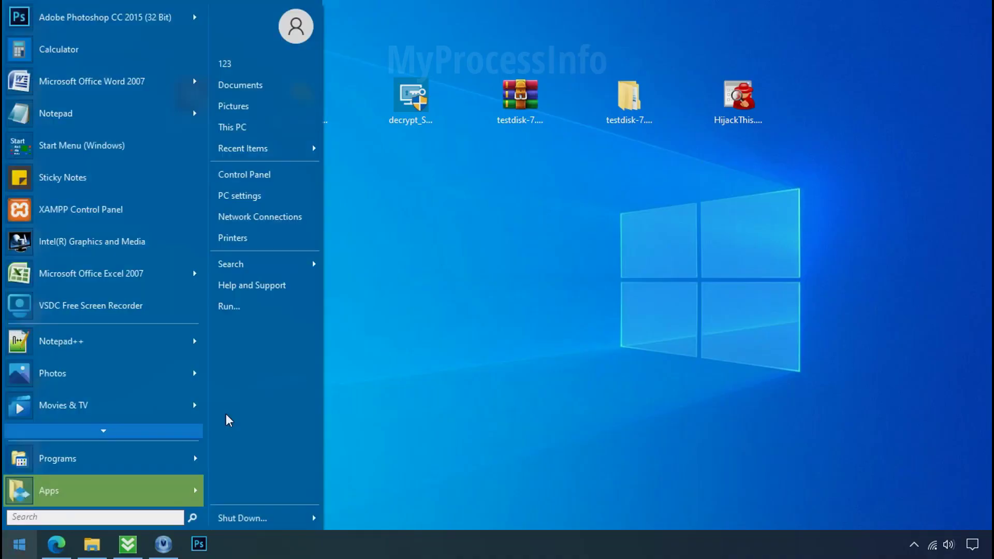
text(%)
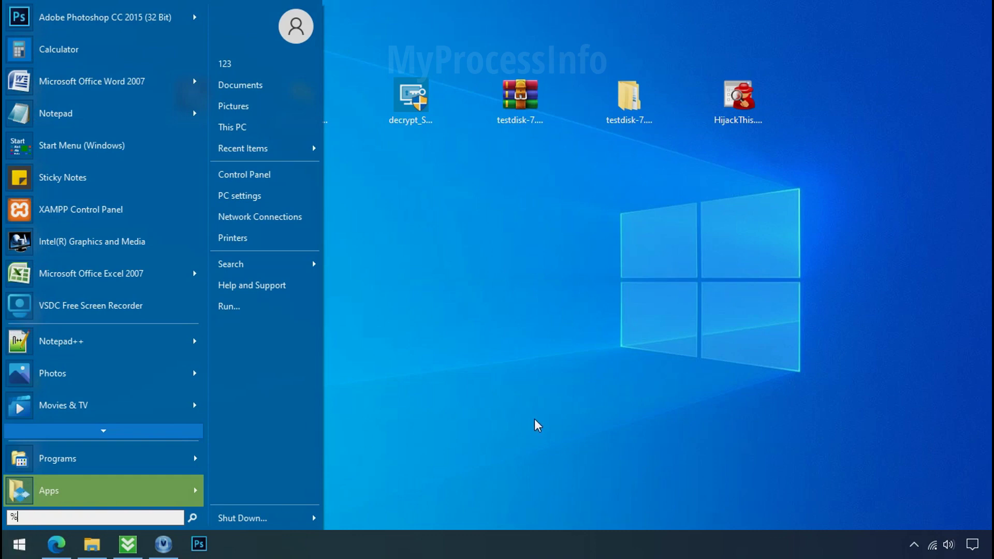
text(LOCALAPPDA)
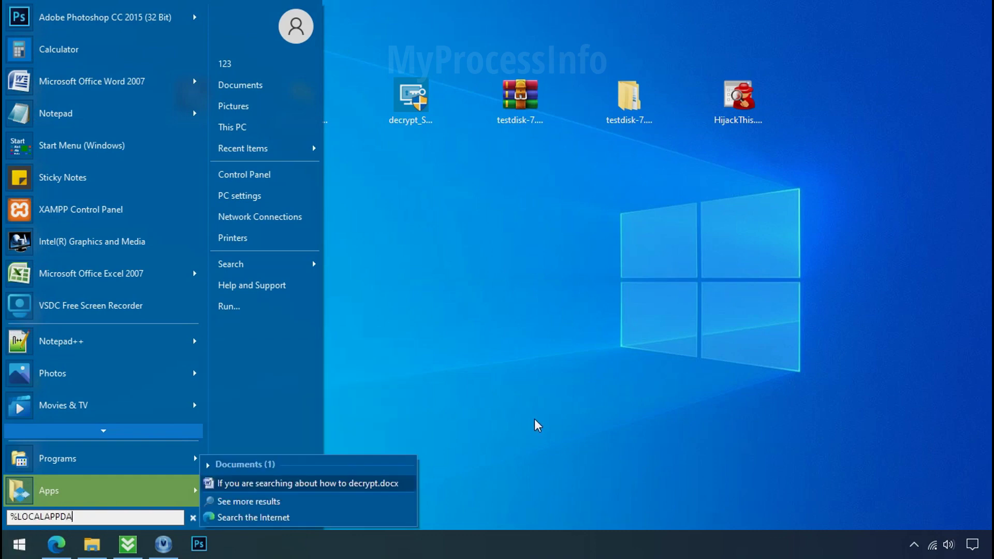
text(TA%)
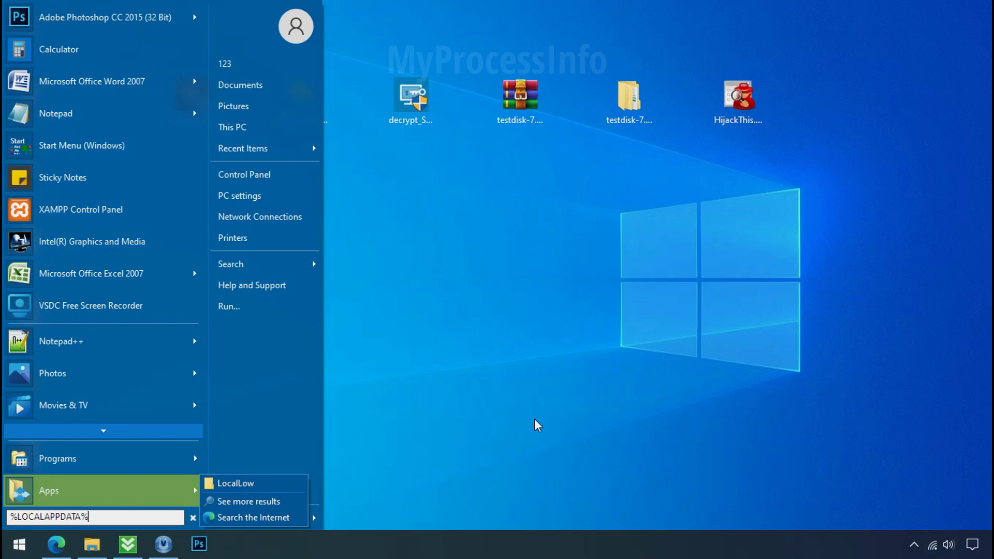
key(Return)
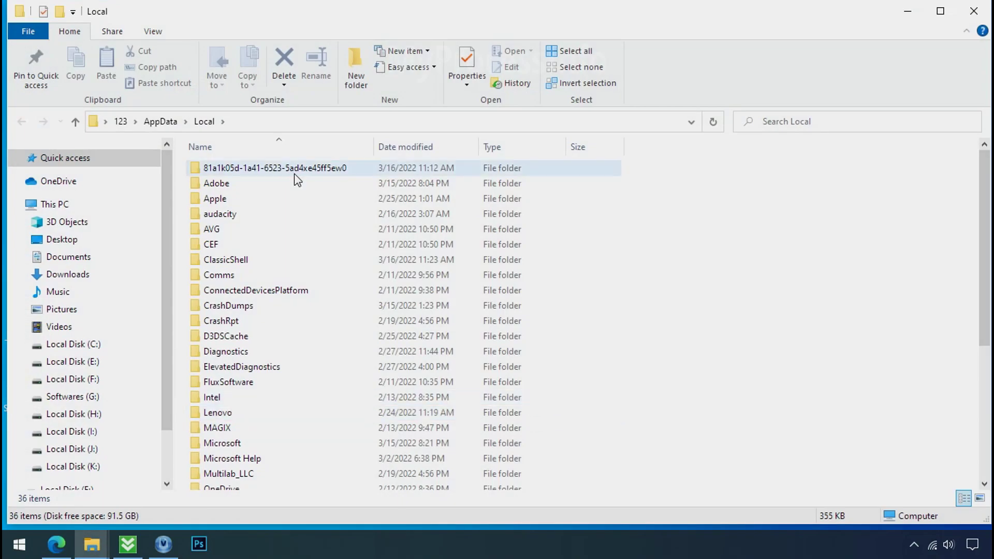
Open the 81a1k05d-1a41-6523-5ad4xe45ff5ew0 folder and bring up the context menu for D6E1.exe inside it
click(600, 171)
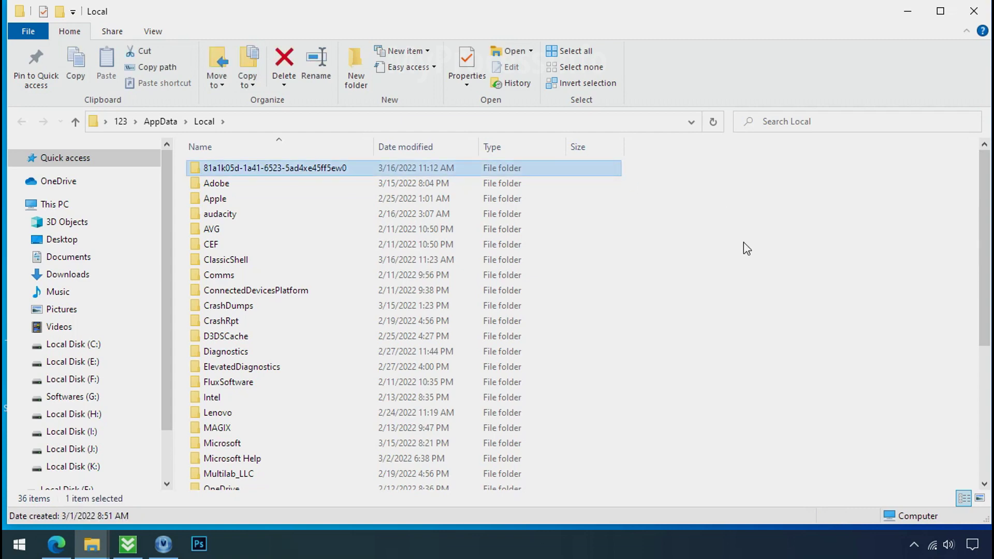
double_click(269, 170)
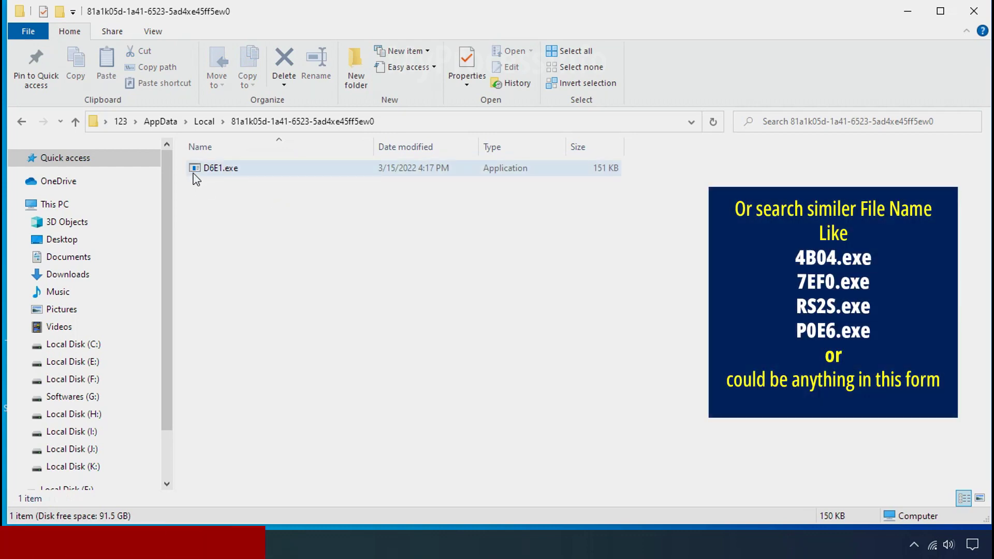
click(221, 170)
right_click(221, 169)
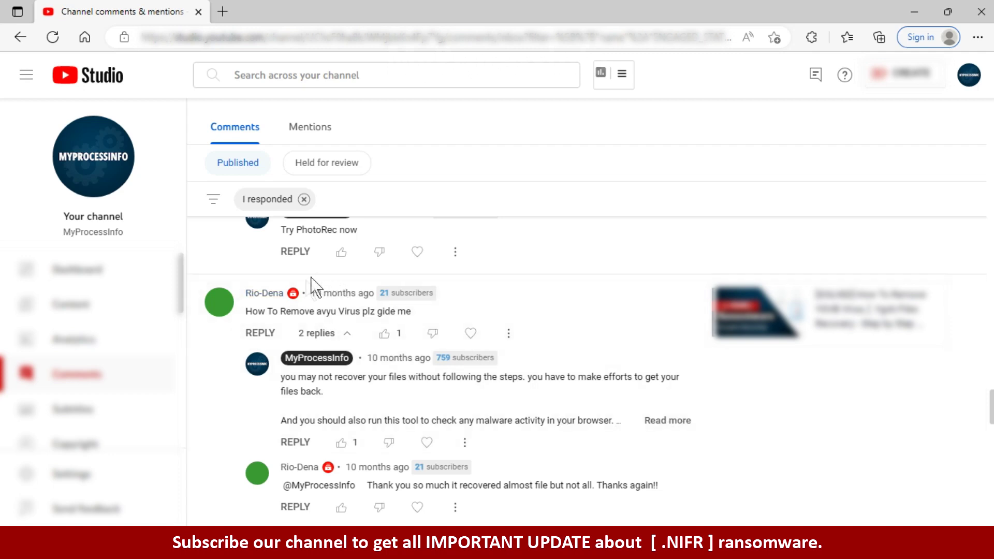
mouse_move(294, 294)
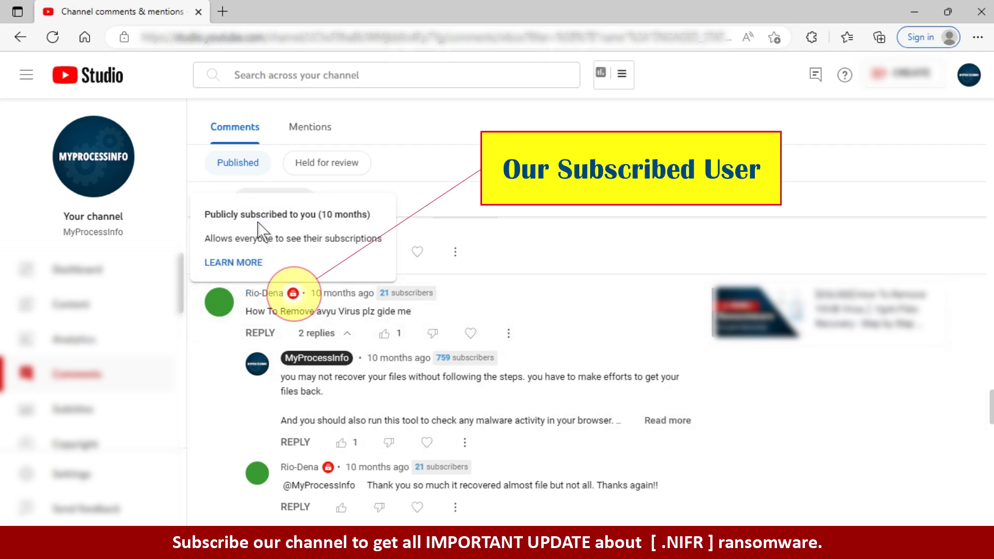
drag(210, 213, 377, 222)
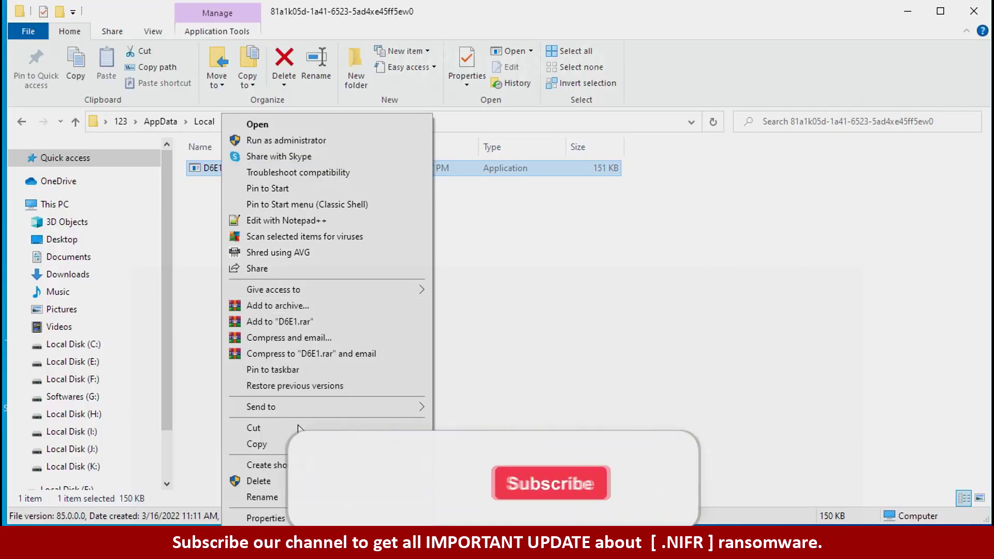
Try deleting D6E1.exe, retrying three times, then dismiss the access-denied message and close Explorer
key(Delete)
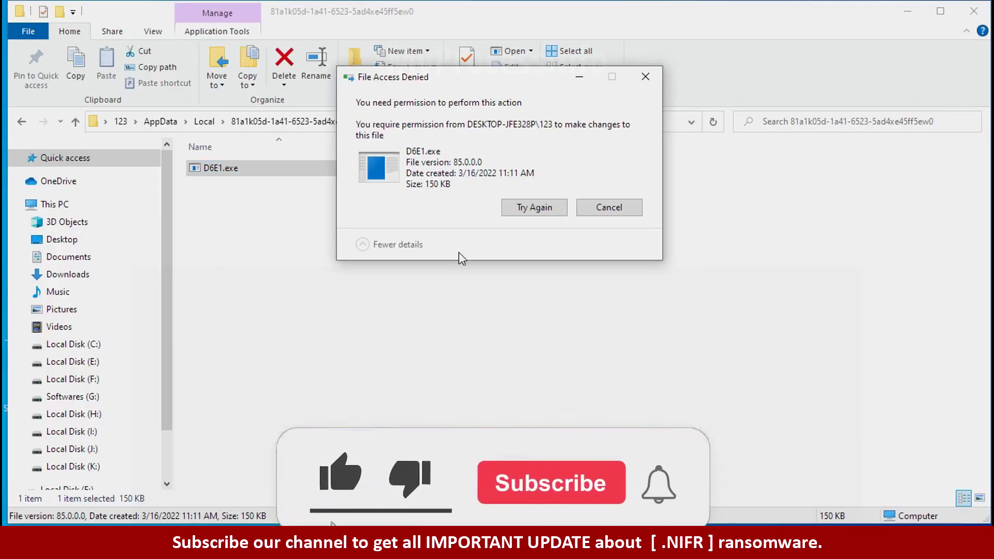
click(533, 209)
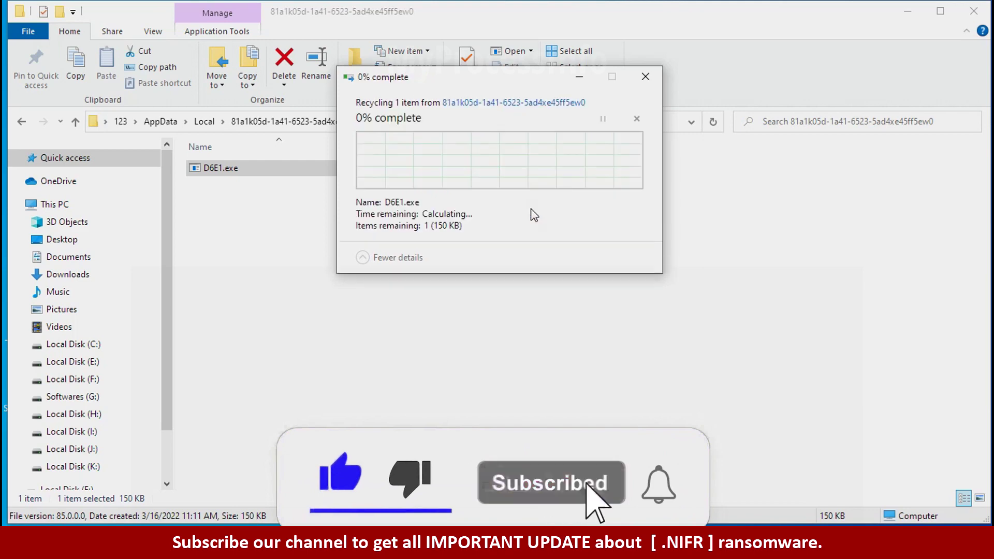
click(533, 208)
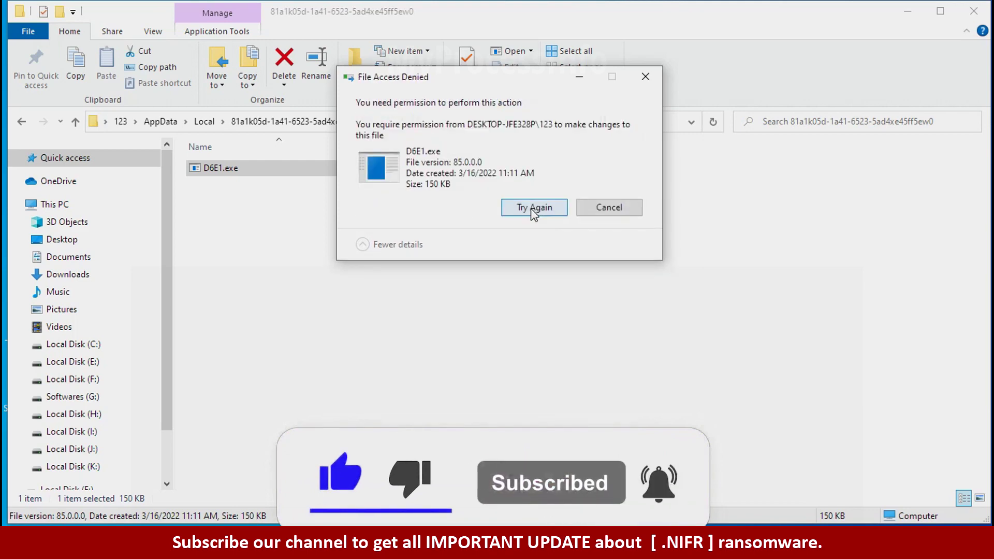
click(533, 208)
click(641, 79)
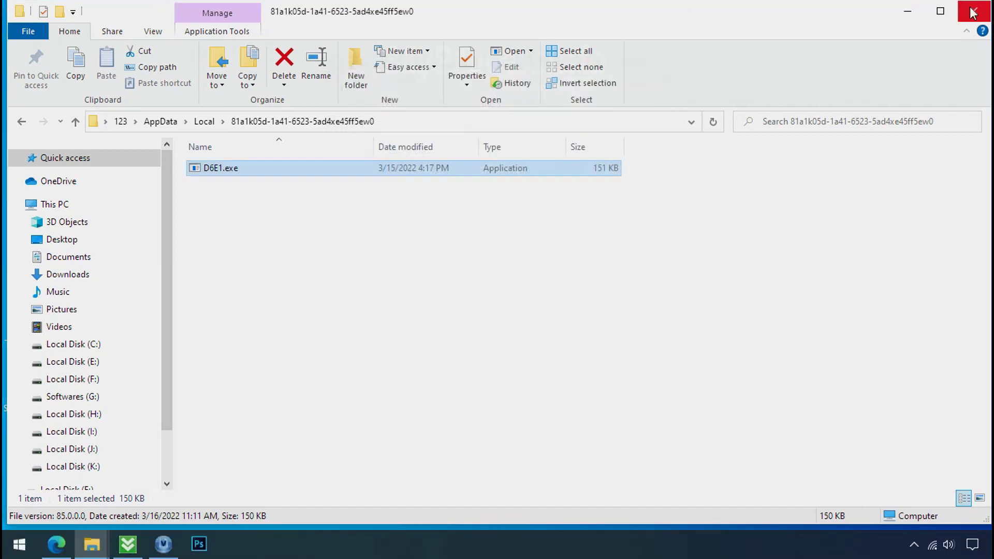
click(973, 11)
Launch Task Manager, find the two D6E1.exe (32 bit) processes, and open the first one's file location
right_click(751, 546)
click(763, 469)
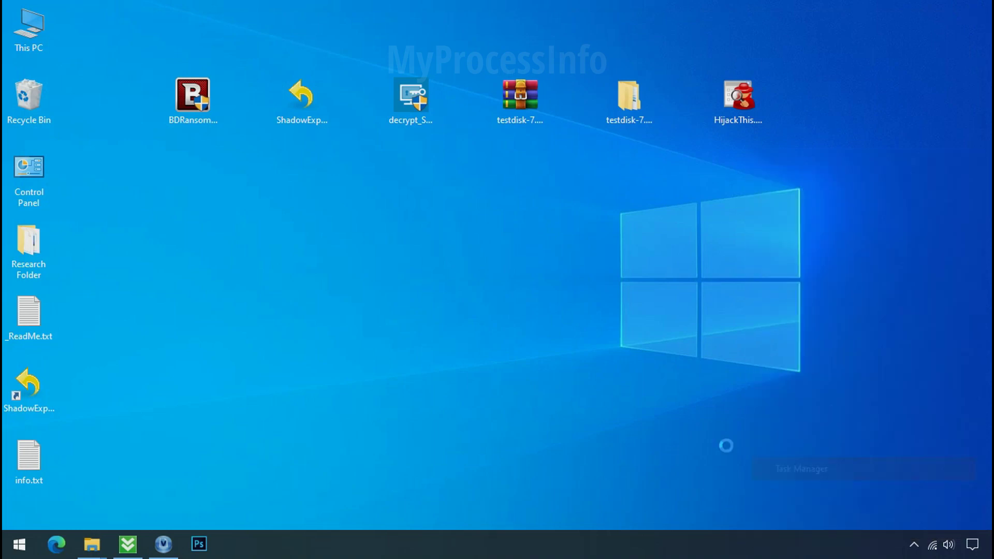
scroll(302, 207, down, 4)
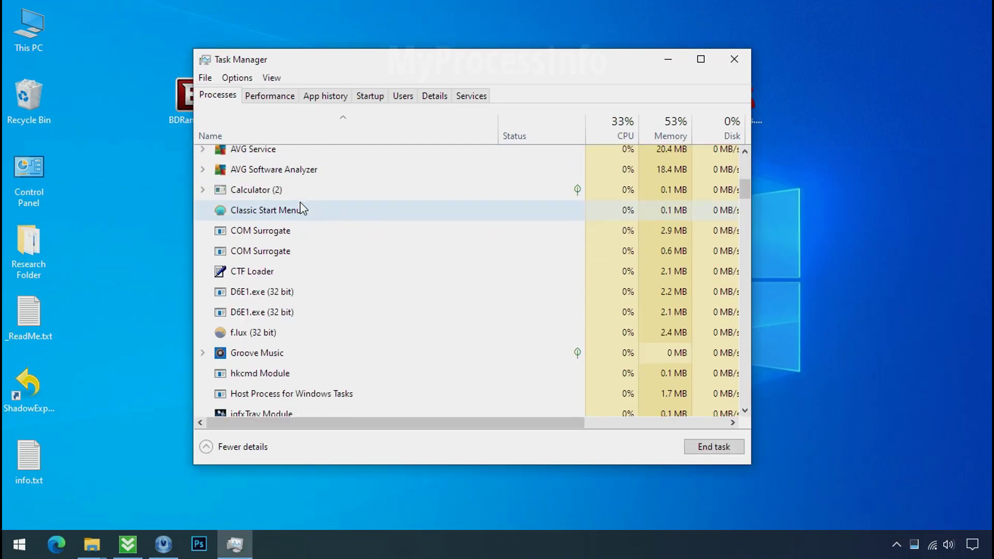
click(290, 227)
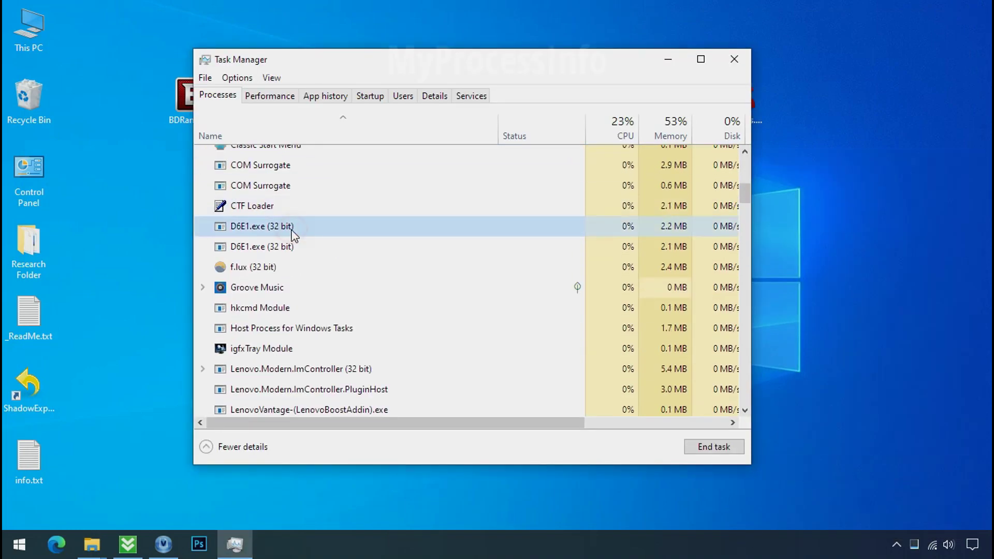
click(287, 248)
click(343, 226)
click(361, 246)
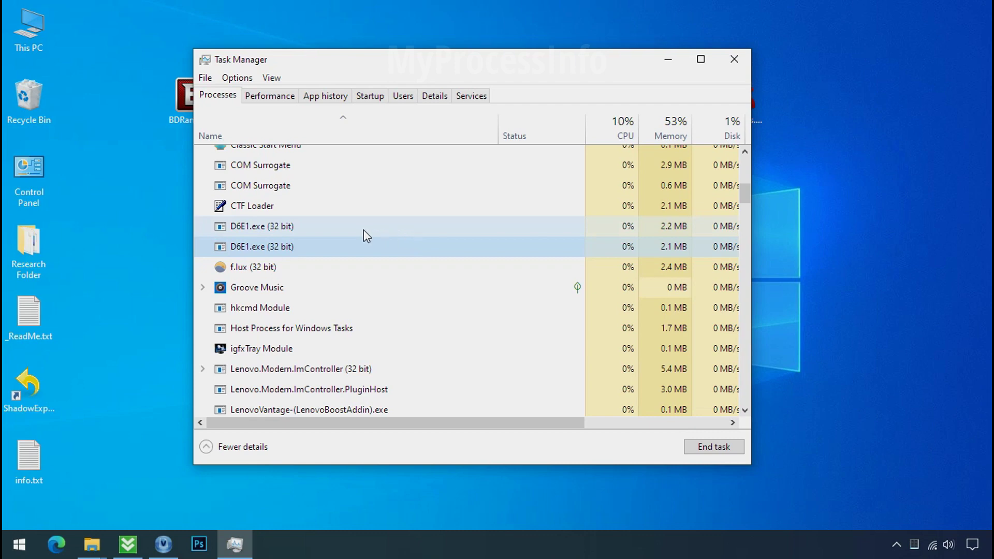
click(298, 231)
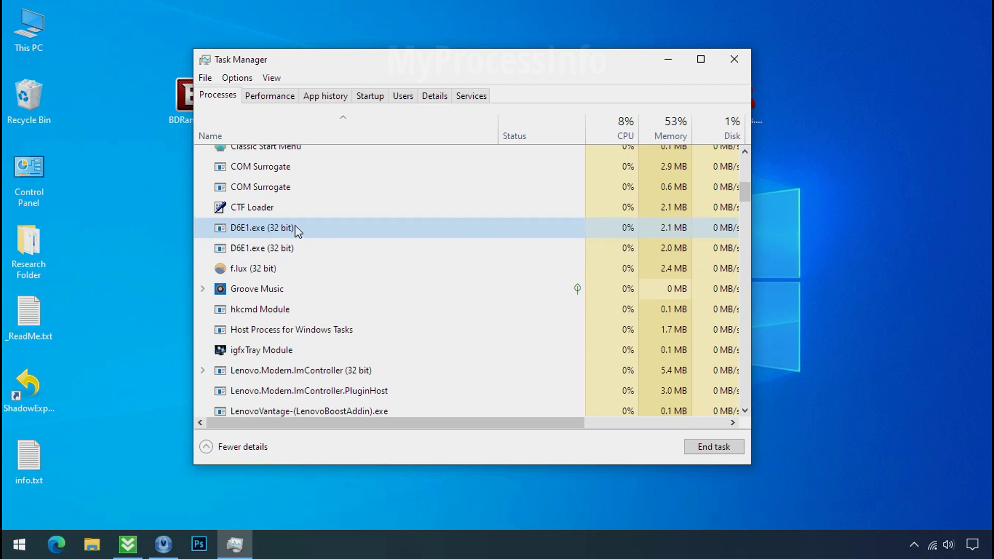
right_click(297, 230)
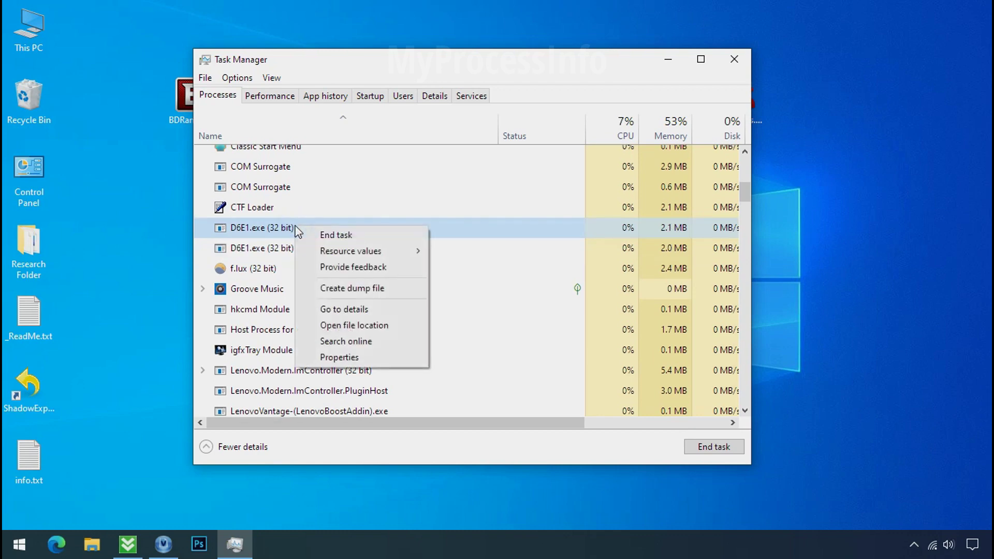
click(334, 326)
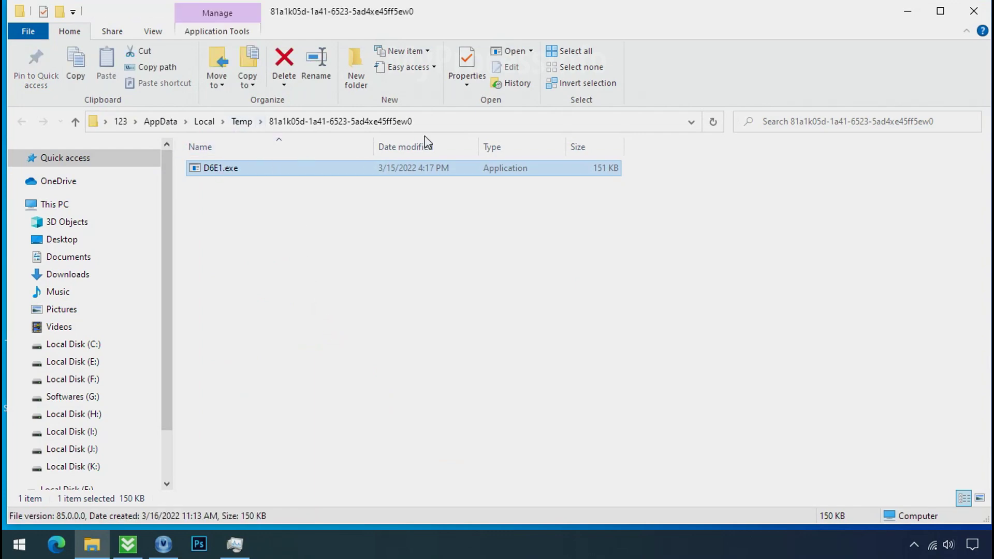
Open the second D6E1.exe process's file location, Local\81a1k05d…, and select D6E1.exe there
click(906, 15)
right_click(325, 268)
click(366, 370)
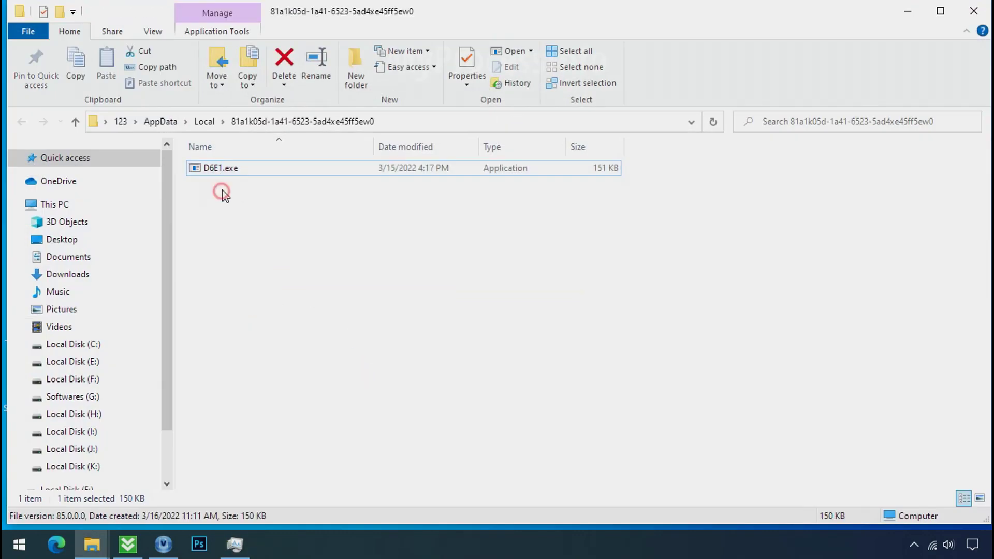
click(218, 170)
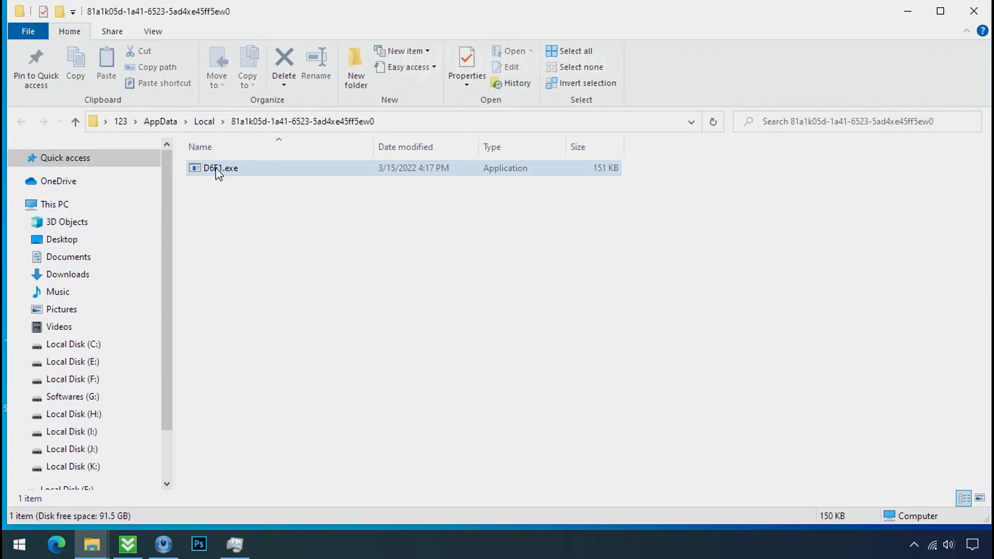
click(907, 10)
End both running D6E1.exe processes with End task
click(291, 249)
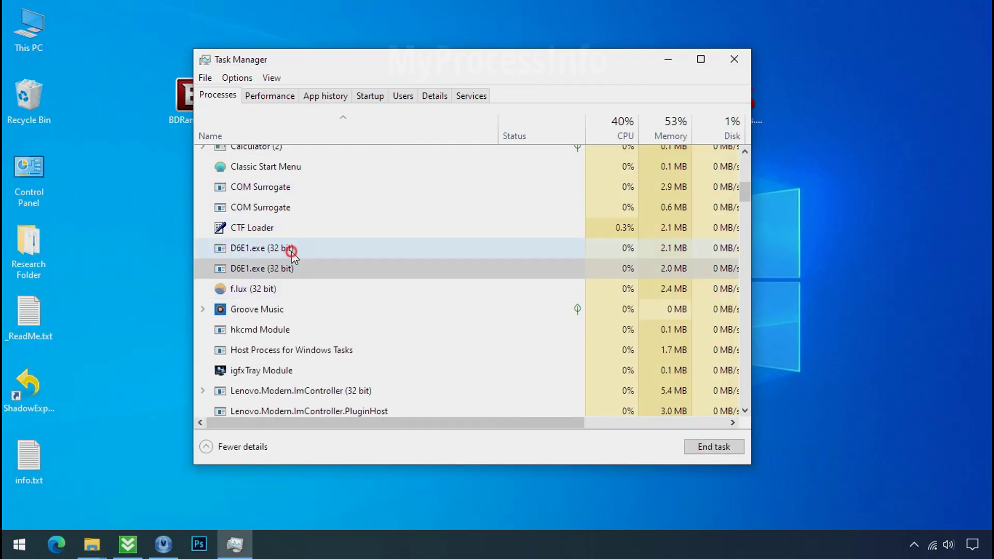
right_click(290, 251)
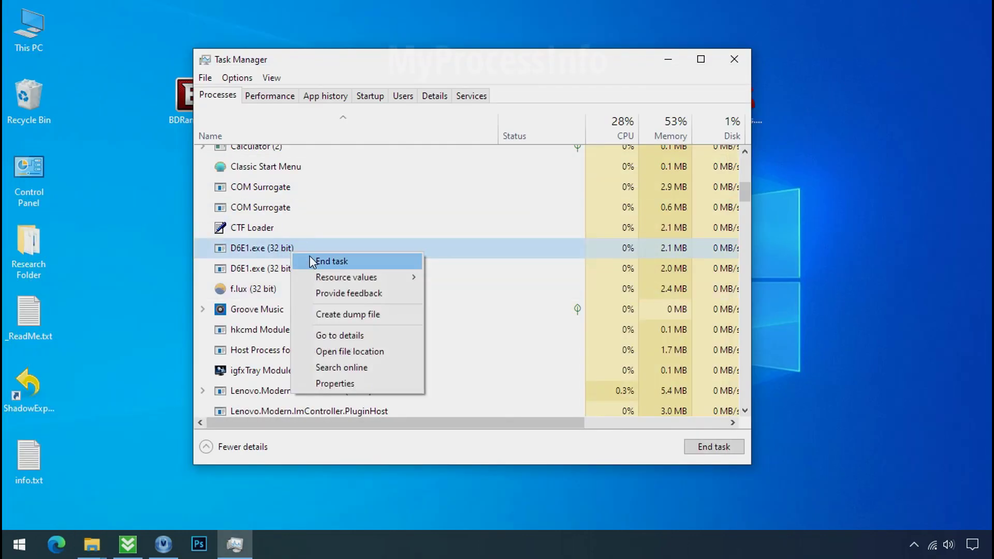
click(311, 261)
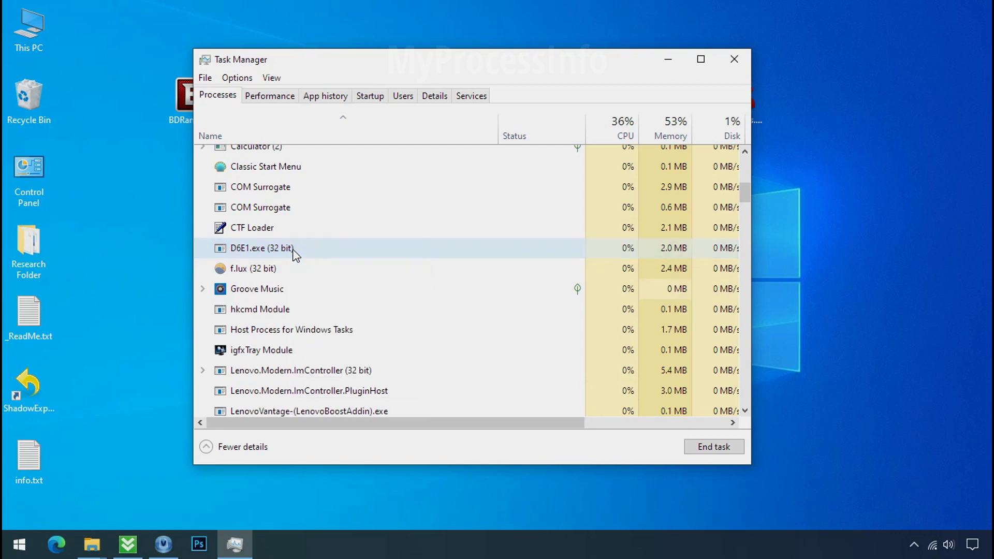
right_click(293, 251)
click(311, 259)
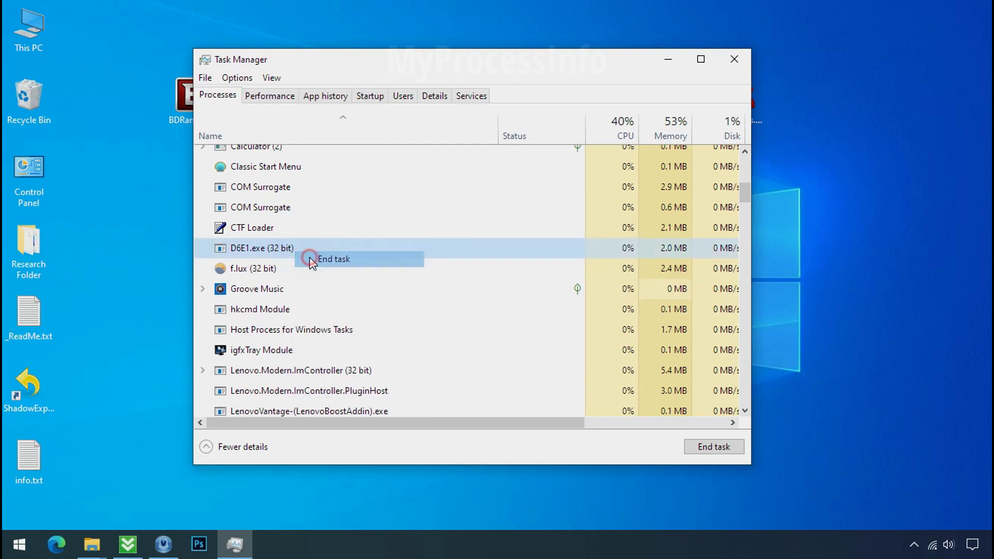
Disable D6E1.exe on the Startup tab and close Task Manager
click(371, 96)
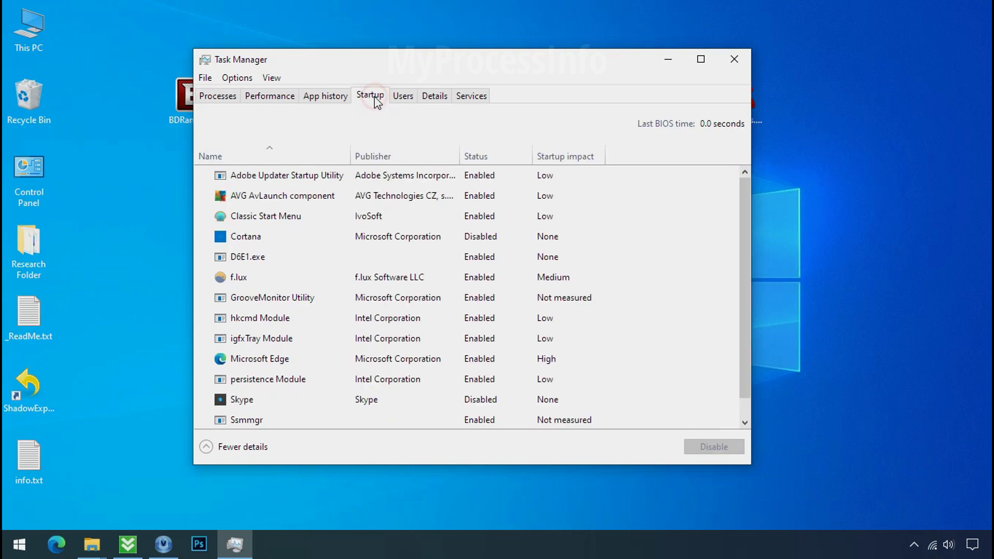
right_click(337, 253)
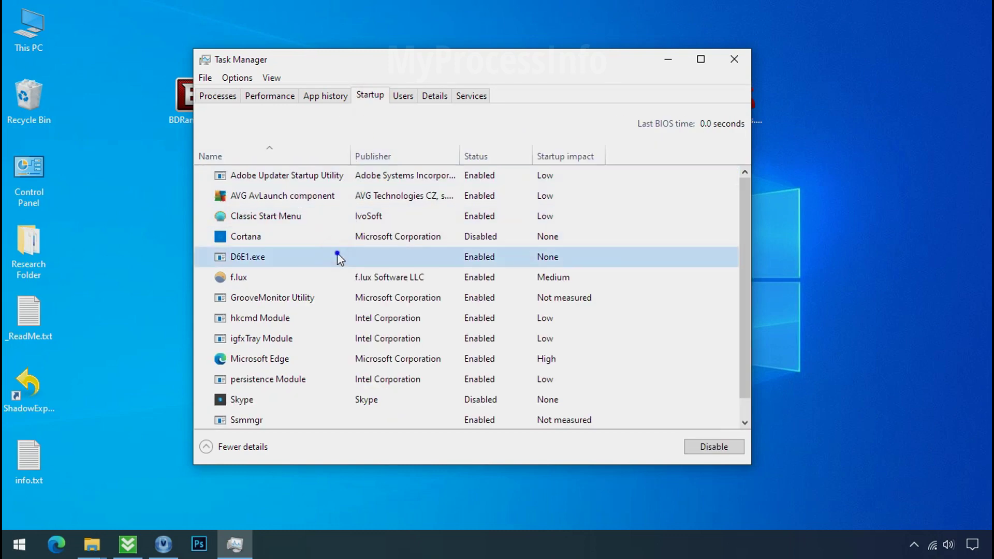
click(355, 262)
click(734, 59)
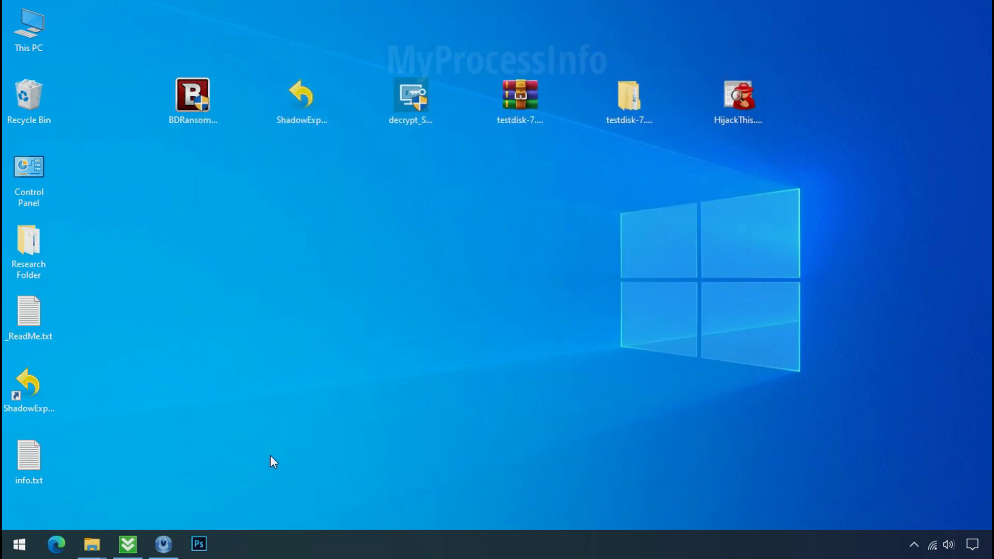
Restore the D6E1.exe folder and retry deleting D6E1.exe twice, dismissing the access-denied message
mouse_move(92, 541)
click(107, 505)
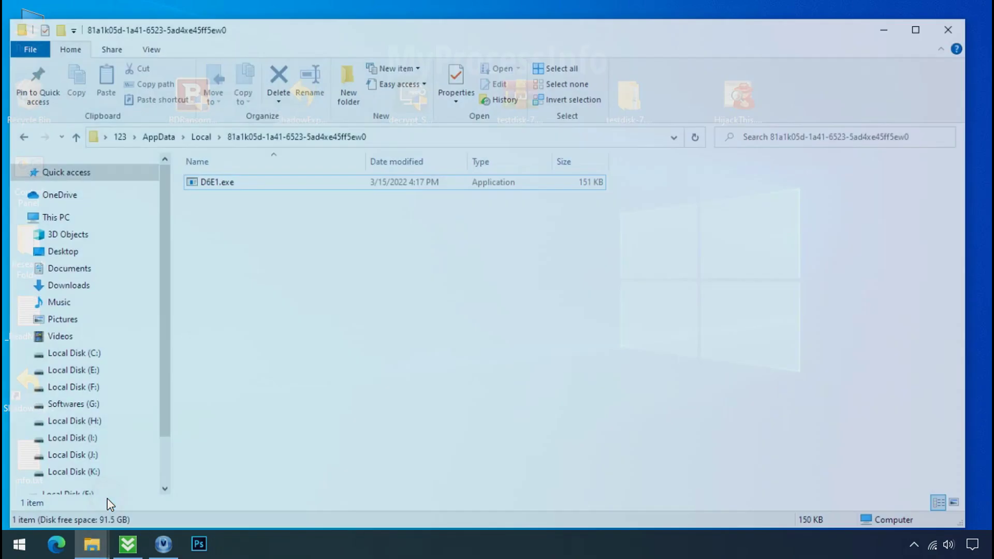
click(246, 173)
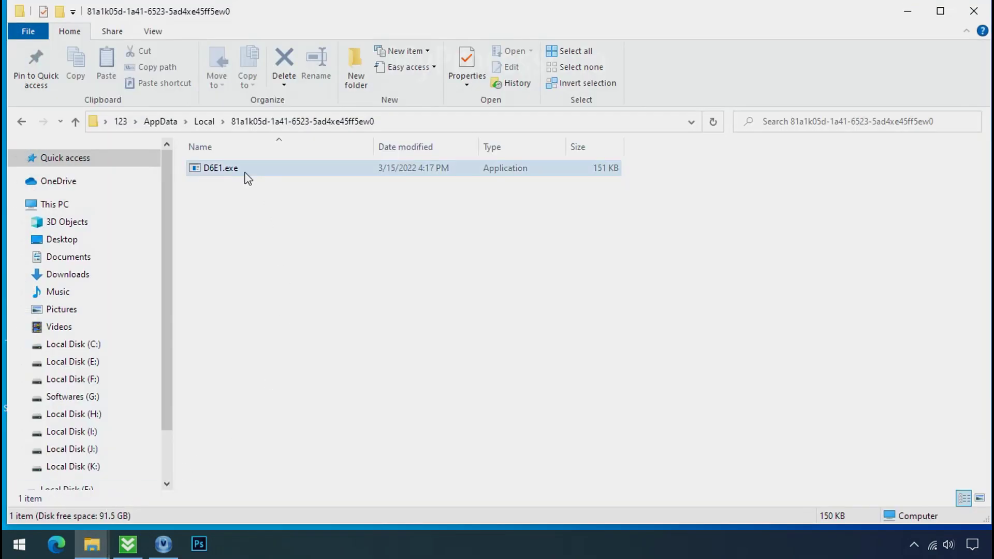
right_click(281, 177)
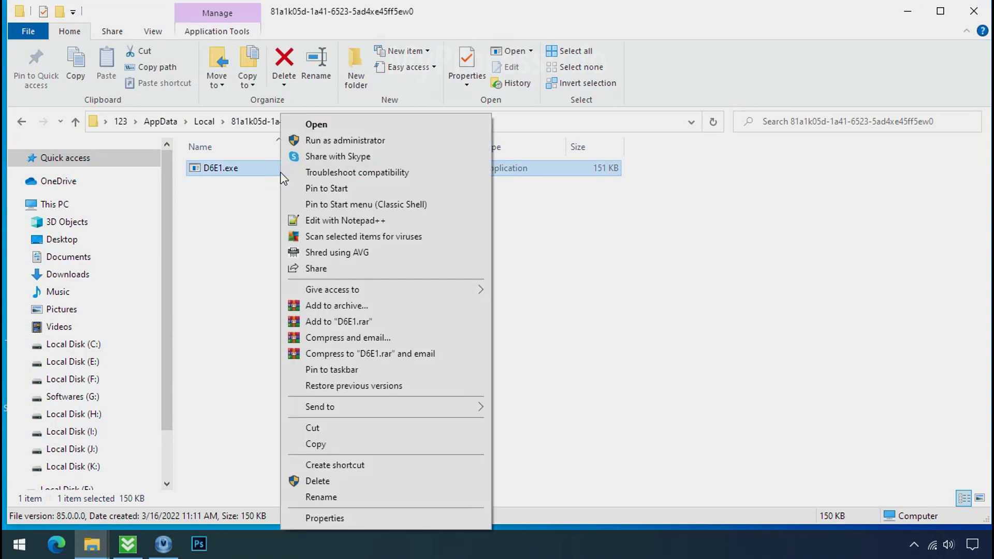
click(317, 481)
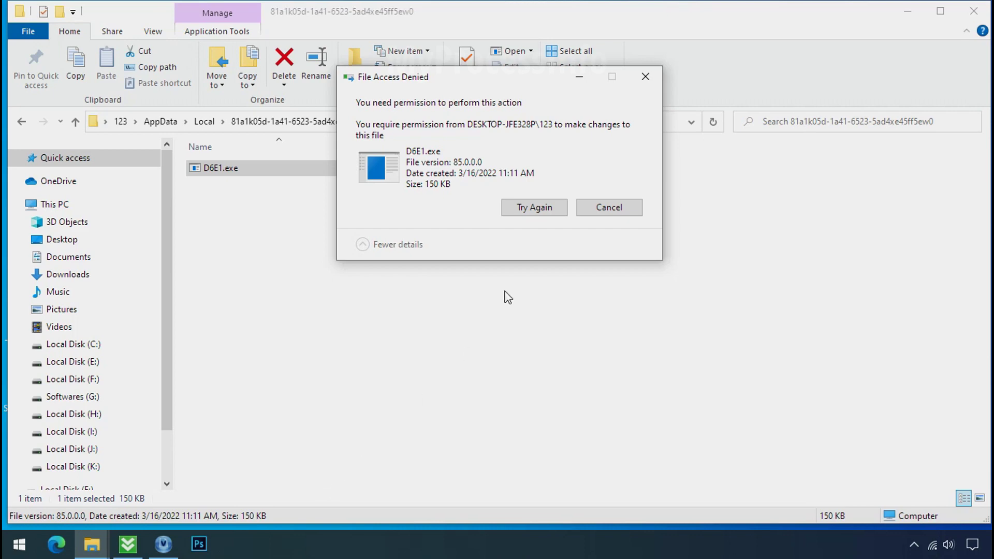
click(538, 210)
click(538, 212)
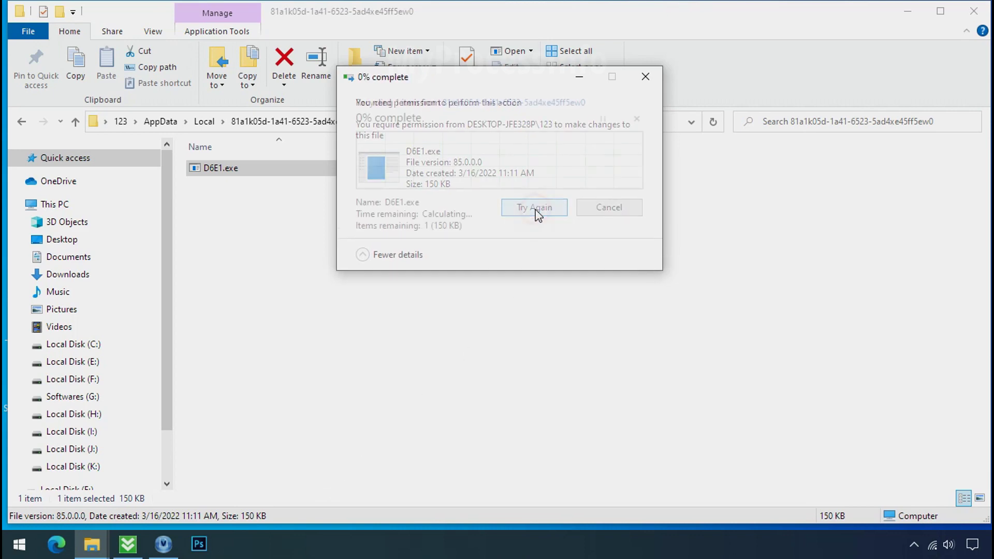
click(644, 79)
right_click(382, 171)
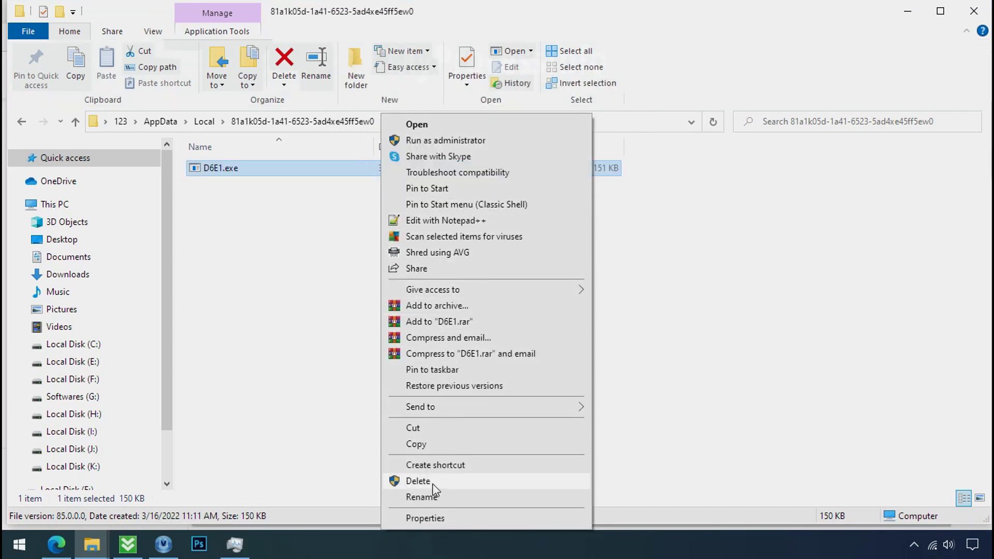
In D6E1.exe's advanced security settings, disable inheritance and convert inherited permissions to explicit ones
click(425, 519)
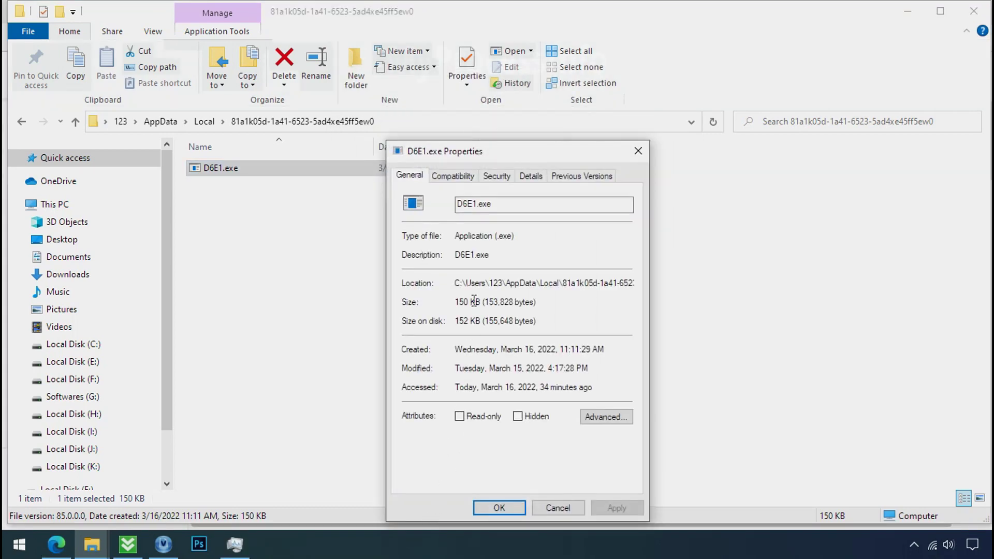
click(489, 177)
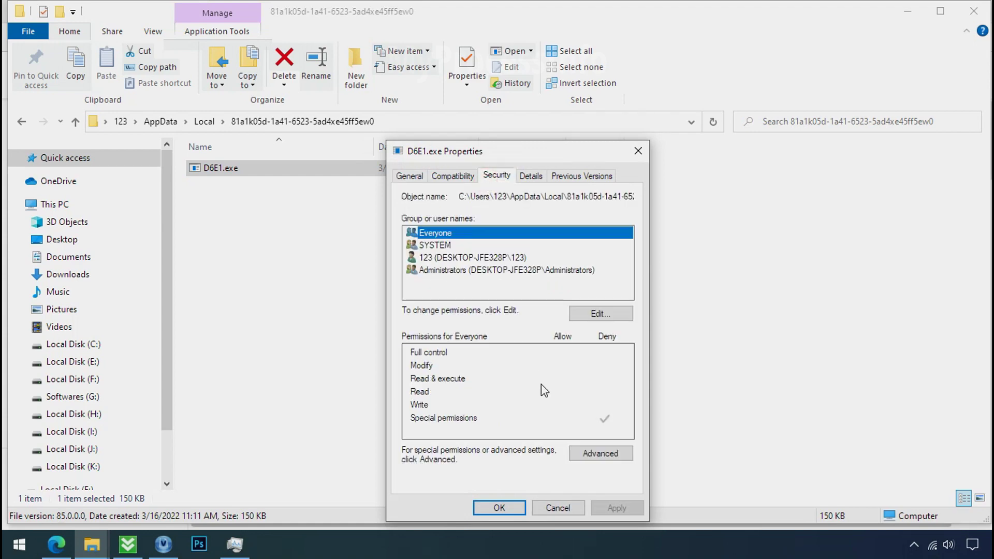
click(595, 464)
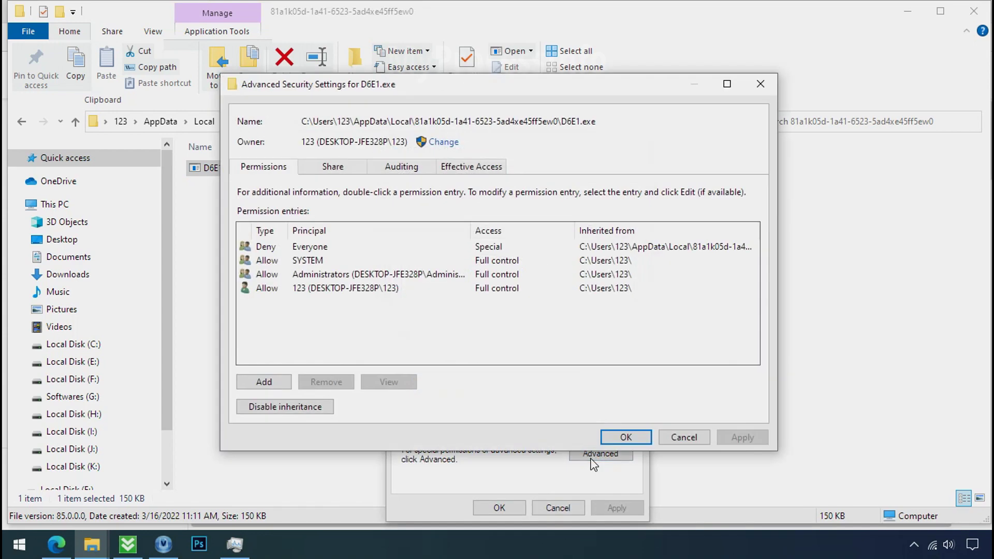
click(322, 247)
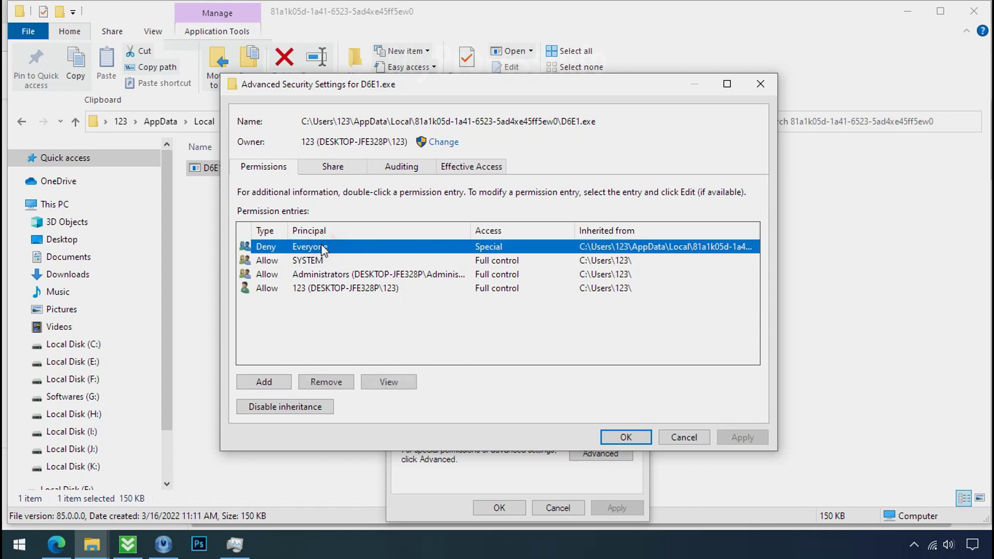
click(315, 407)
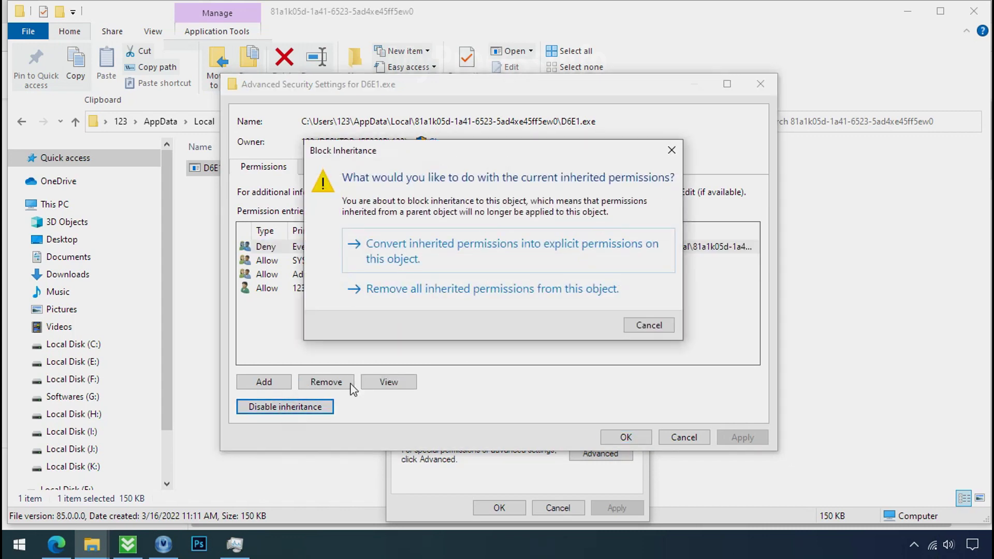
click(449, 260)
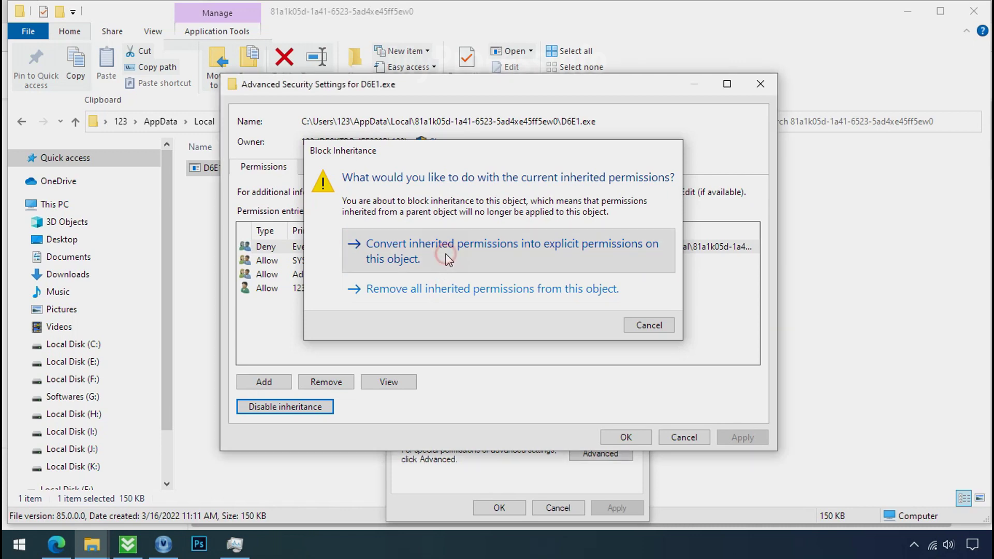
Remove the Deny entry for Everyone, apply the change and close the security dialogs
click(431, 243)
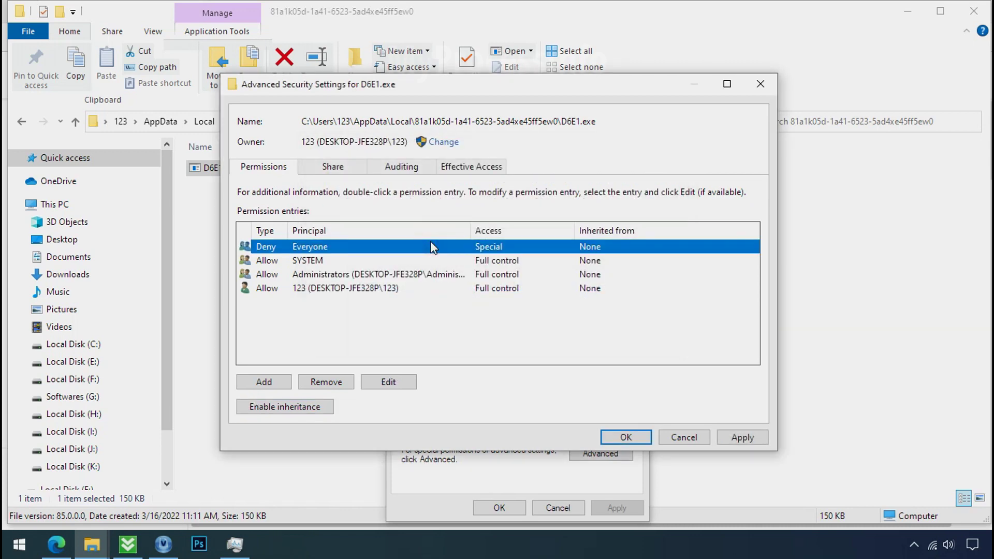
click(326, 383)
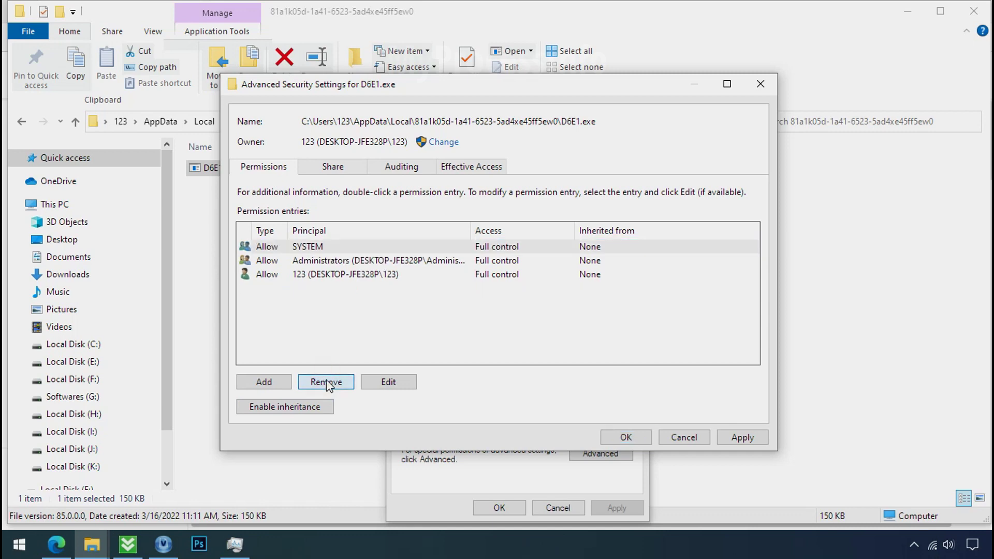
click(741, 438)
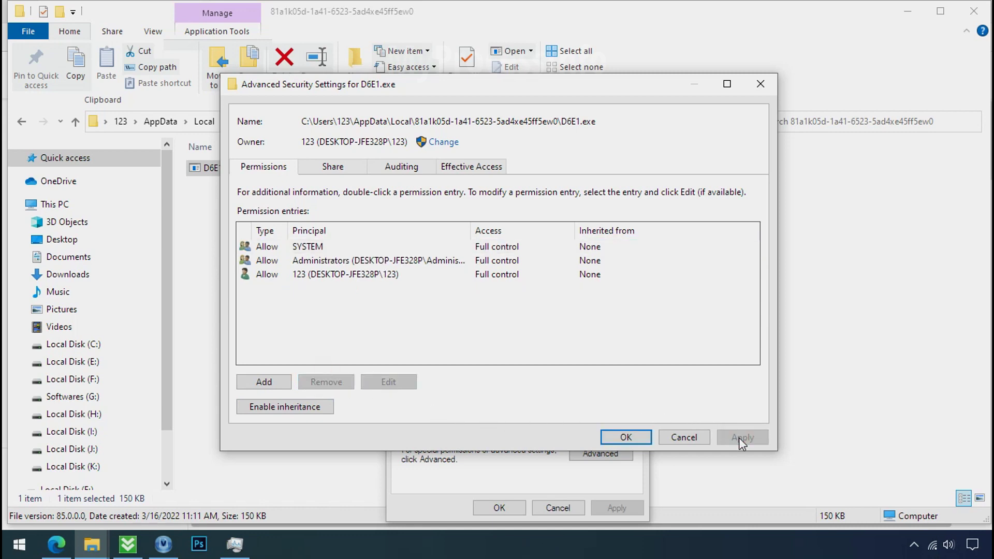
click(639, 440)
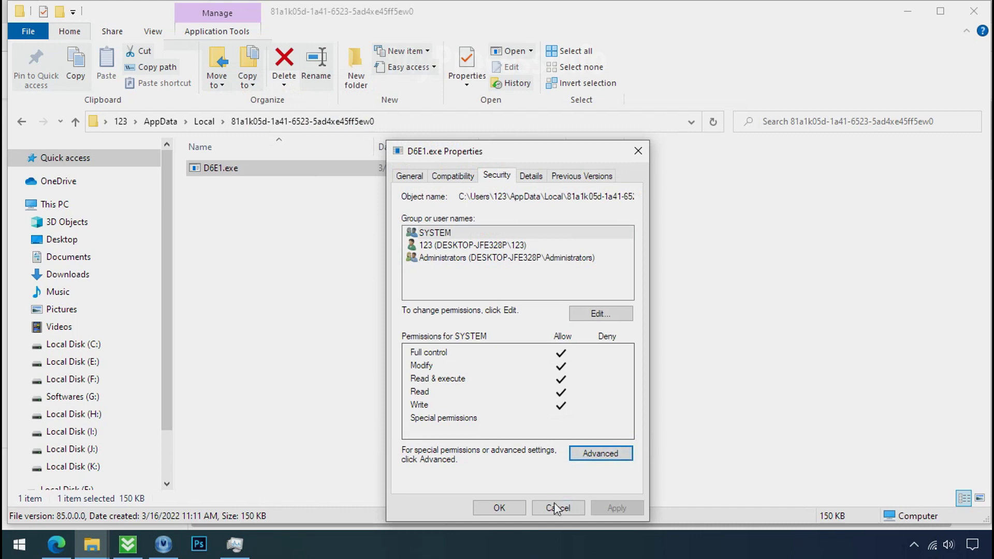
click(501, 508)
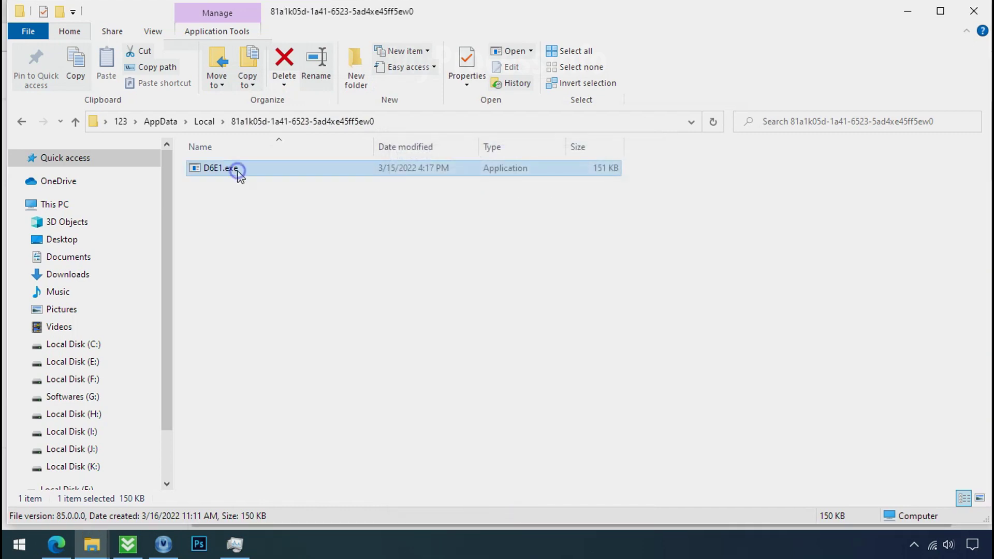
Delete D6E1.exe from the 81a1k05d-1a41-6523-5ad4xe45ff5ew0 folder
right_click(238, 171)
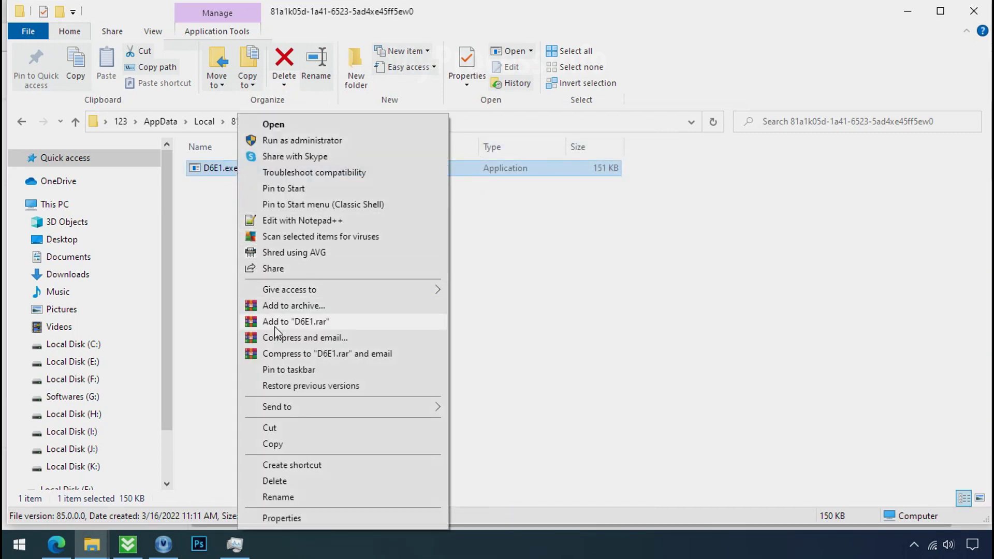
click(303, 487)
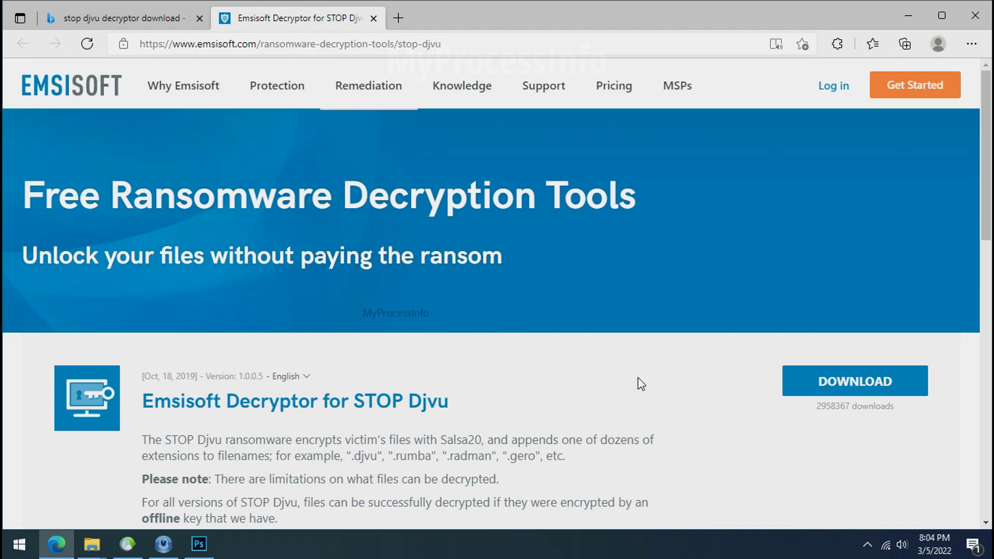
Close Edge once decrypt_STOPDjvu.exe has downloaded from the Emsisoft STOP Djvu page
scroll(641, 384, down, 1)
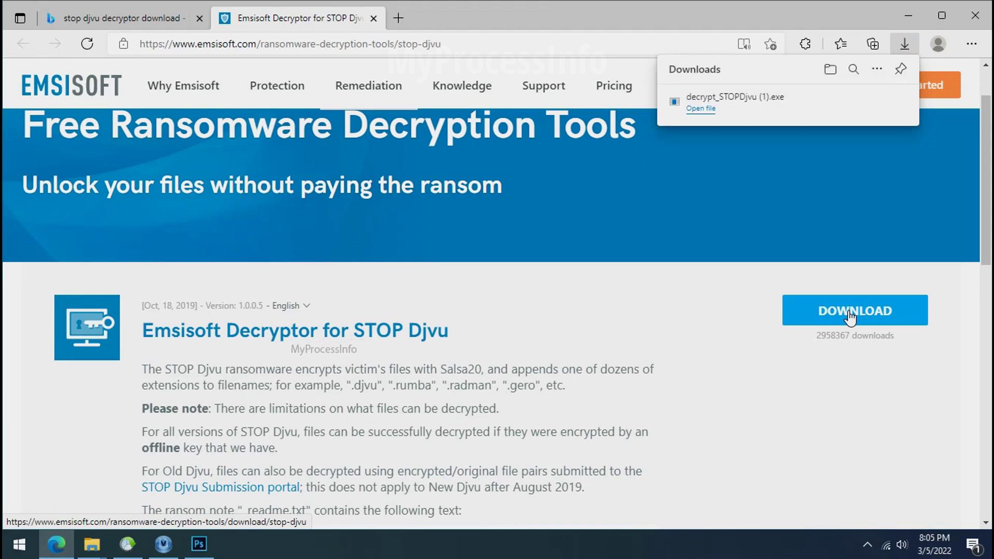
click(970, 23)
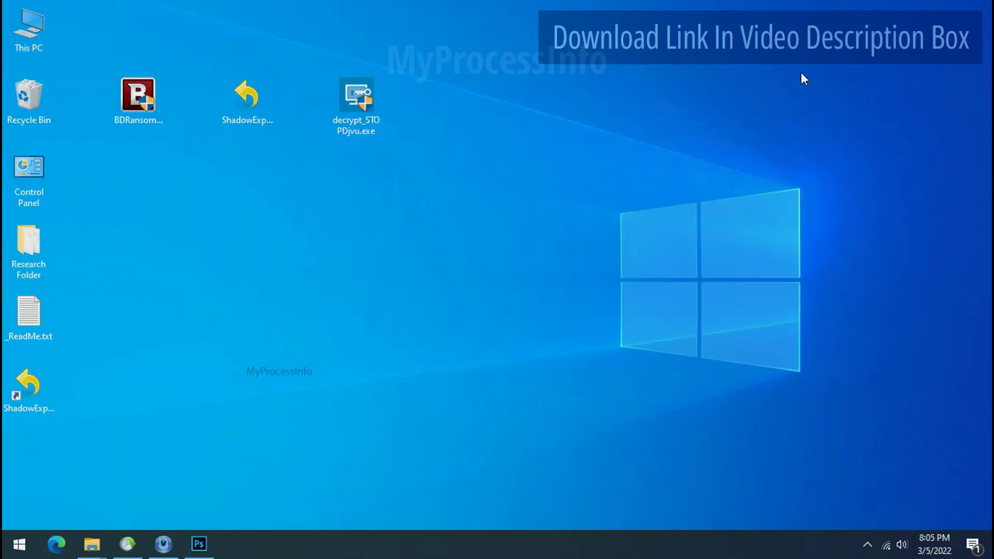
Launch decrypt_STOPDjvu.exe from its desktop icon
double_click(364, 103)
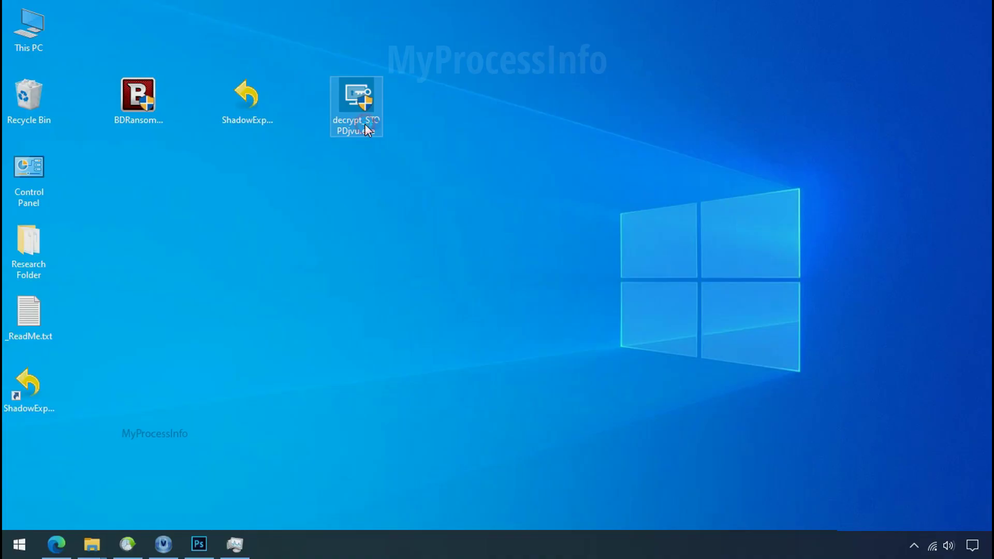
Start the STOP Djvu decryptor and accept its license terms and disclaimer
double_click(364, 124)
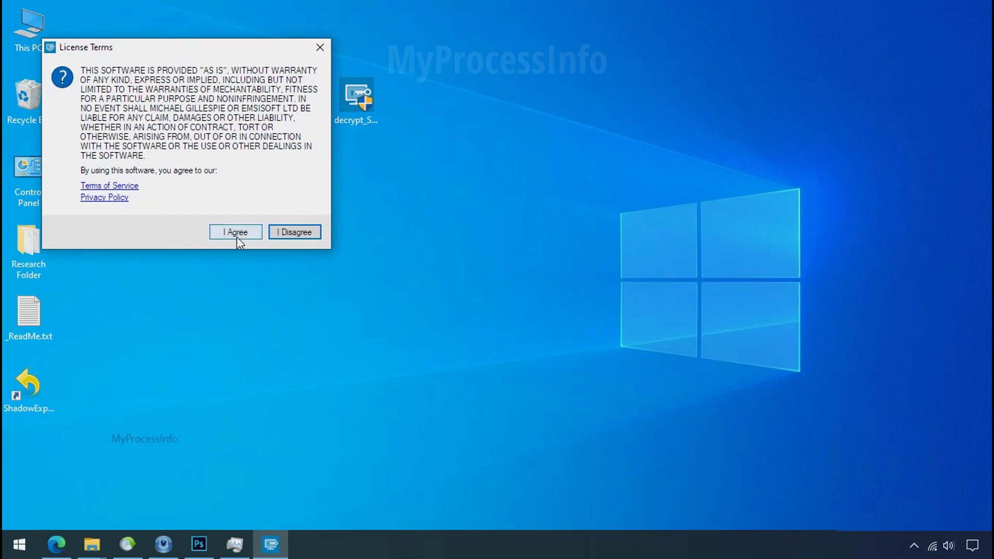
click(236, 232)
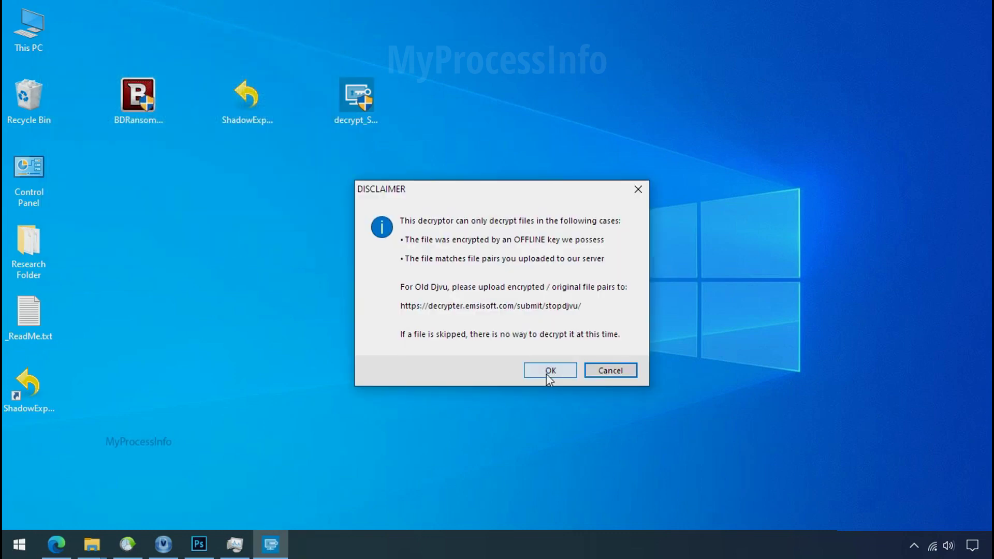
click(550, 370)
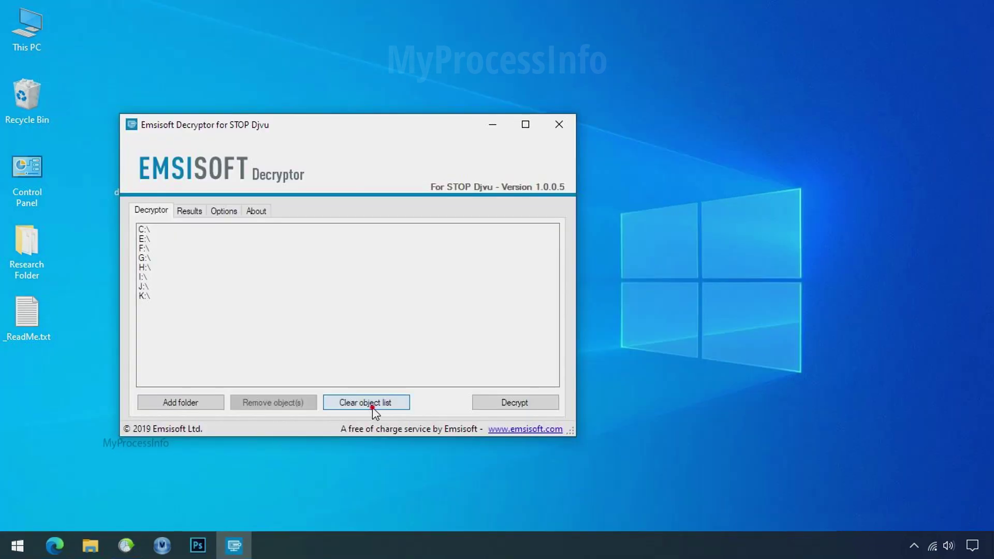
Replace the folder list with Desktop\Research Folder and run the decryption
click(371, 406)
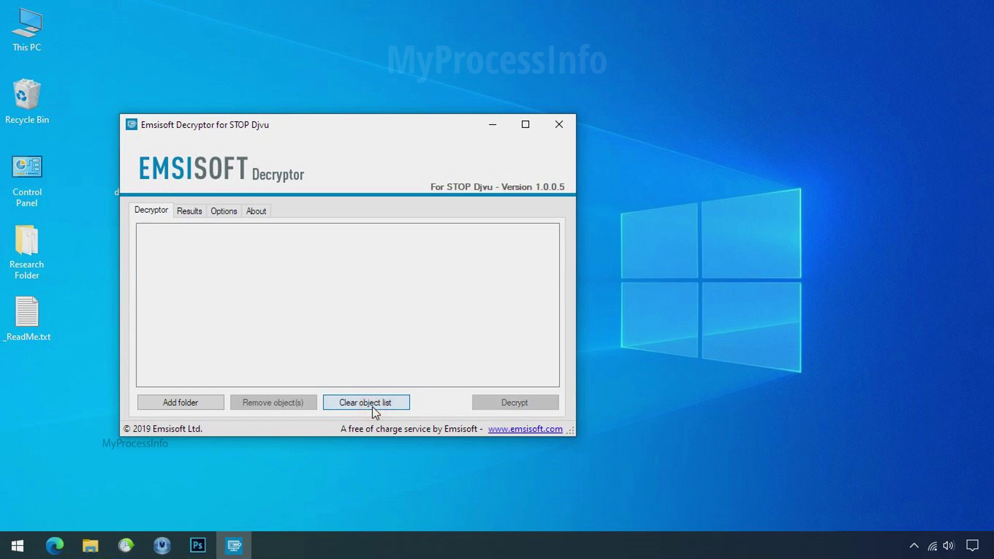
click(182, 407)
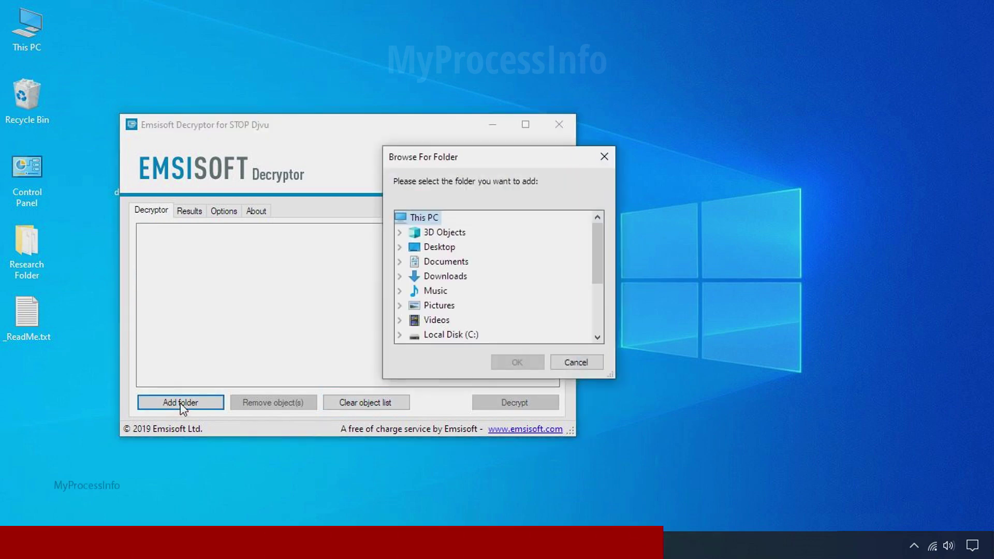
double_click(445, 247)
click(461, 261)
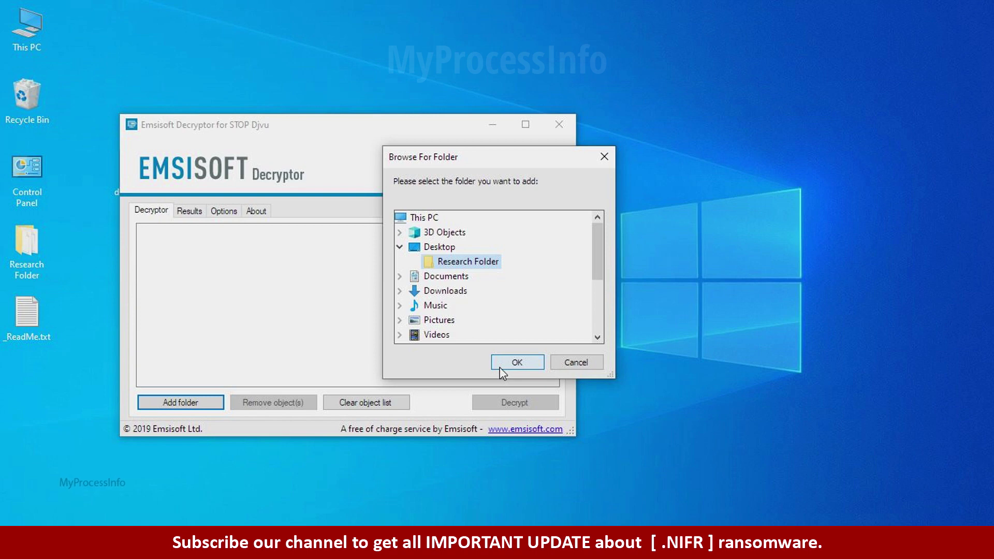
click(499, 365)
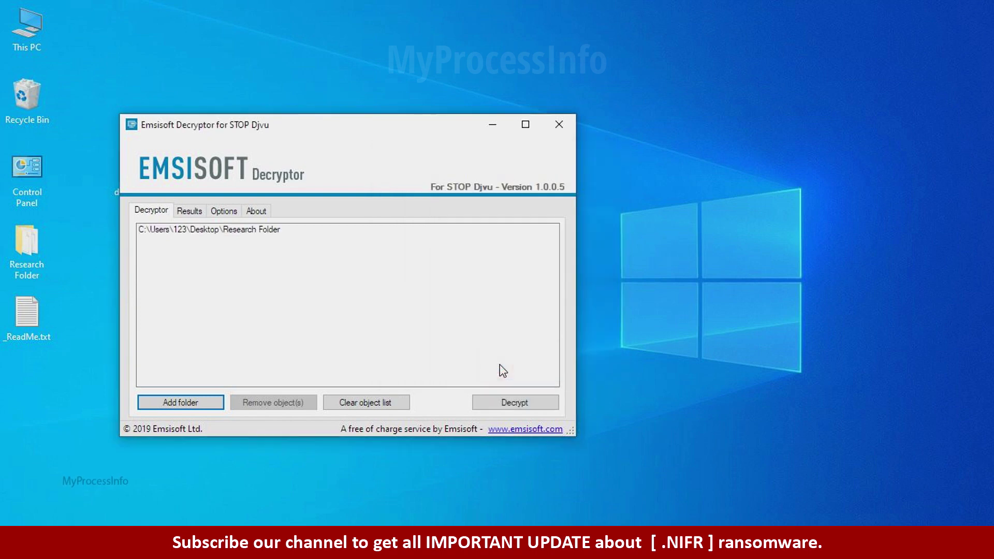
click(515, 407)
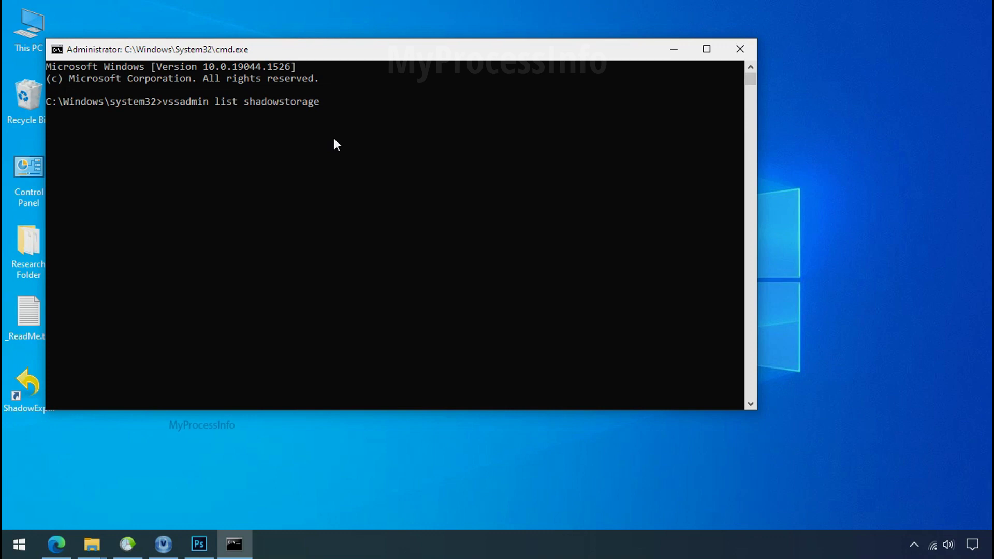
Run vssadmin list shadowstorage to show shadow storage usage for C: and H:
key(Return)
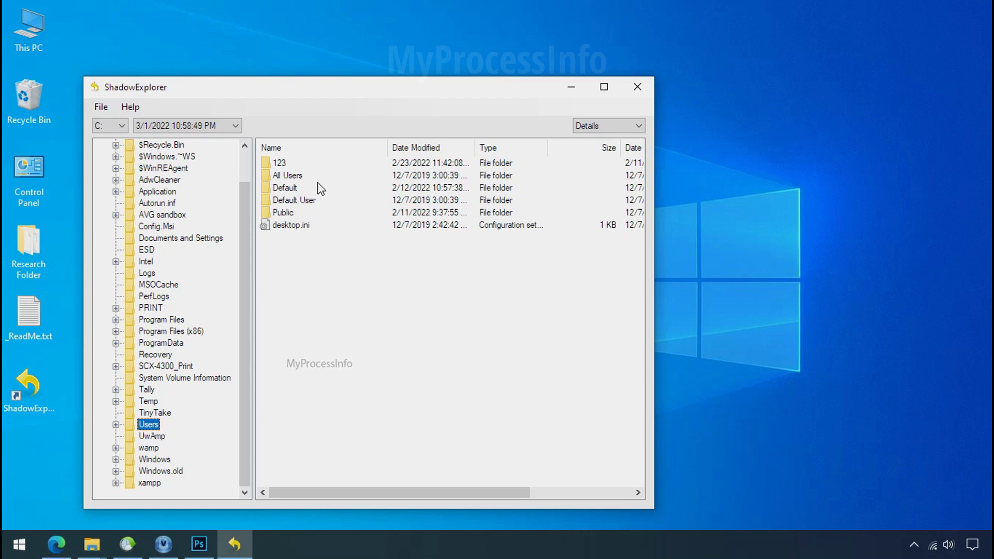
In the C: snapshot, go to Users > 123 > Desktop and export Research Folder
double_click(284, 162)
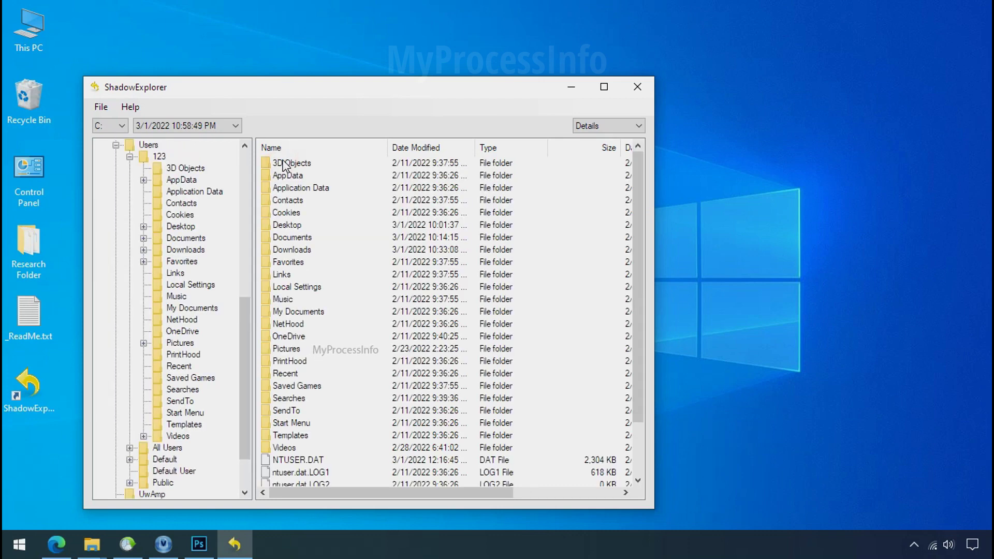
double_click(288, 223)
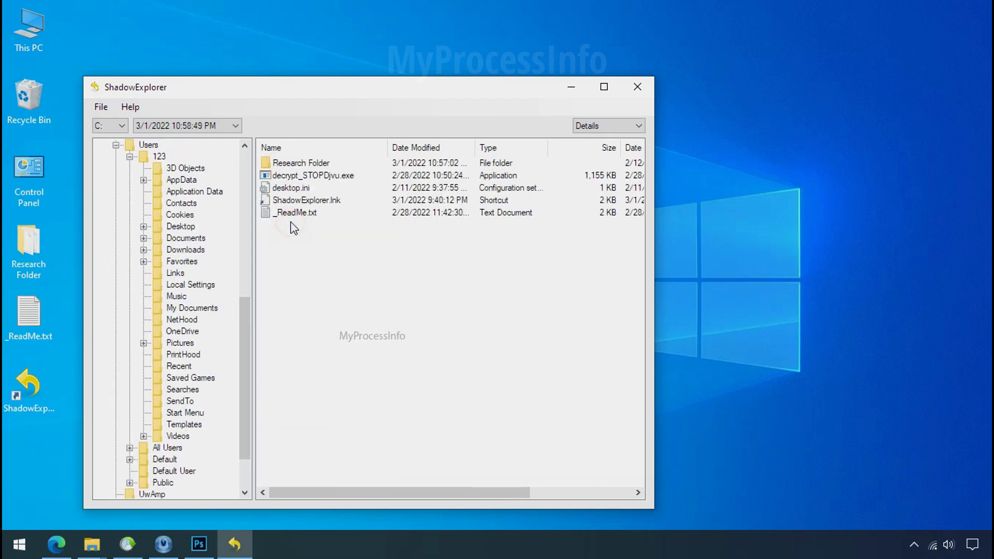
right_click(313, 164)
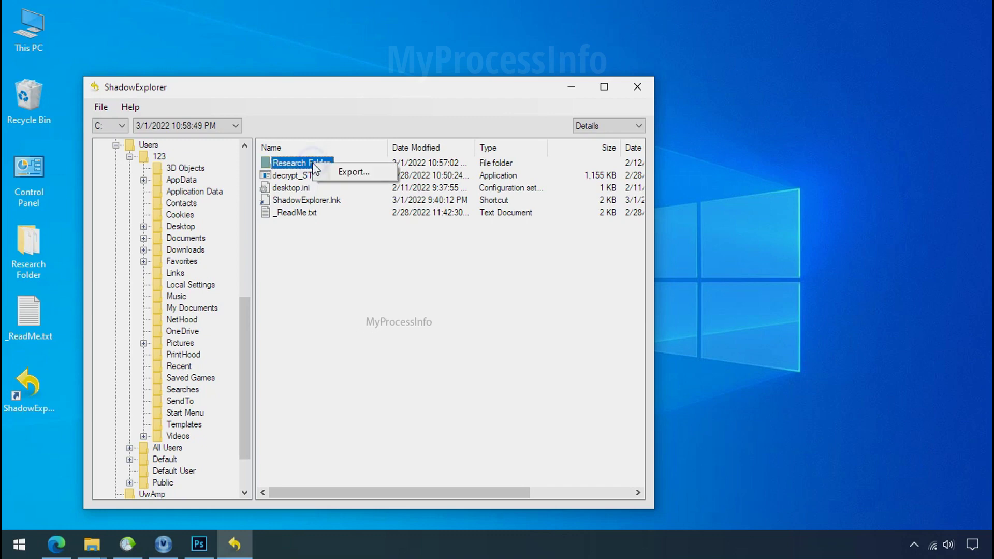
click(326, 173)
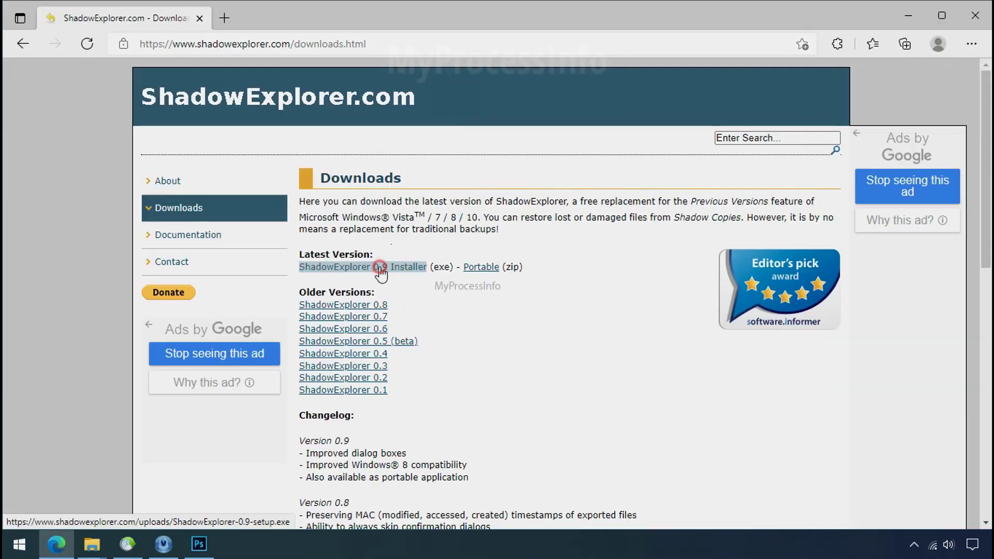
click(383, 268)
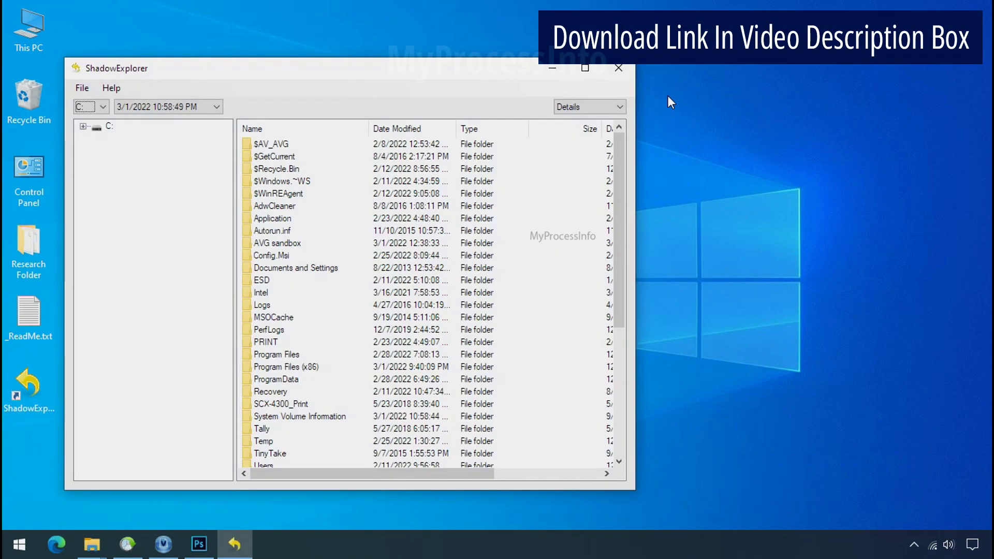
Select drive C: and the 3/1/2022 10:58:49 PM snapshot
click(101, 106)
click(95, 120)
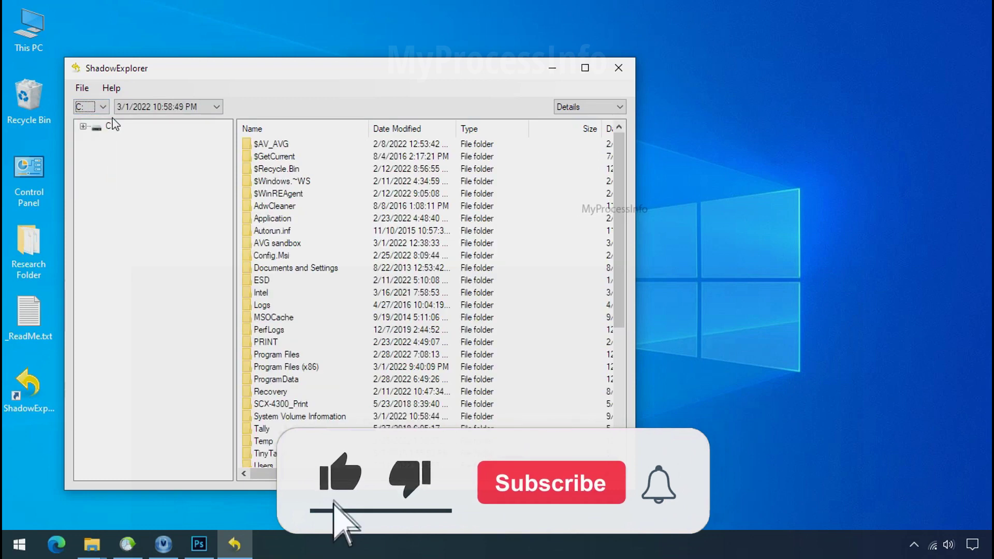
click(191, 108)
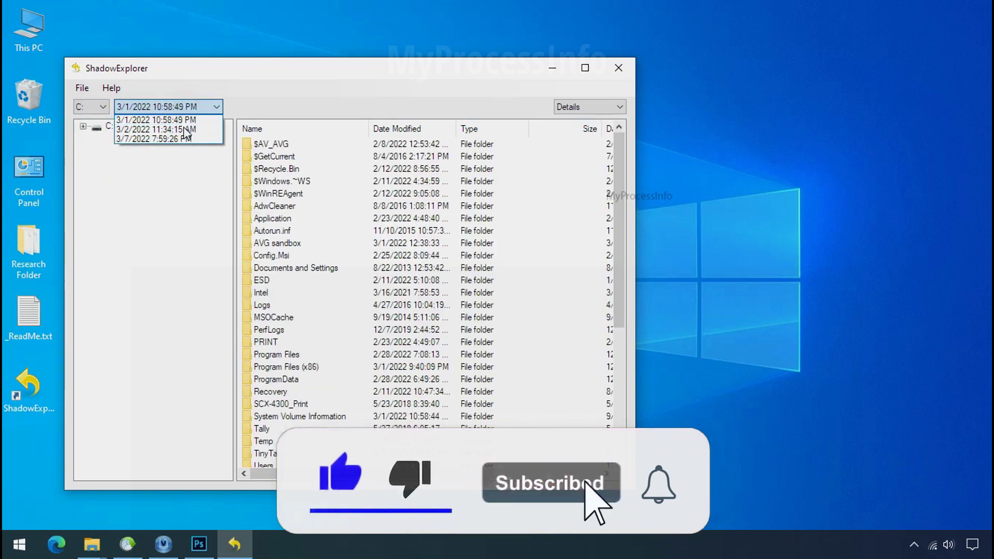
click(181, 122)
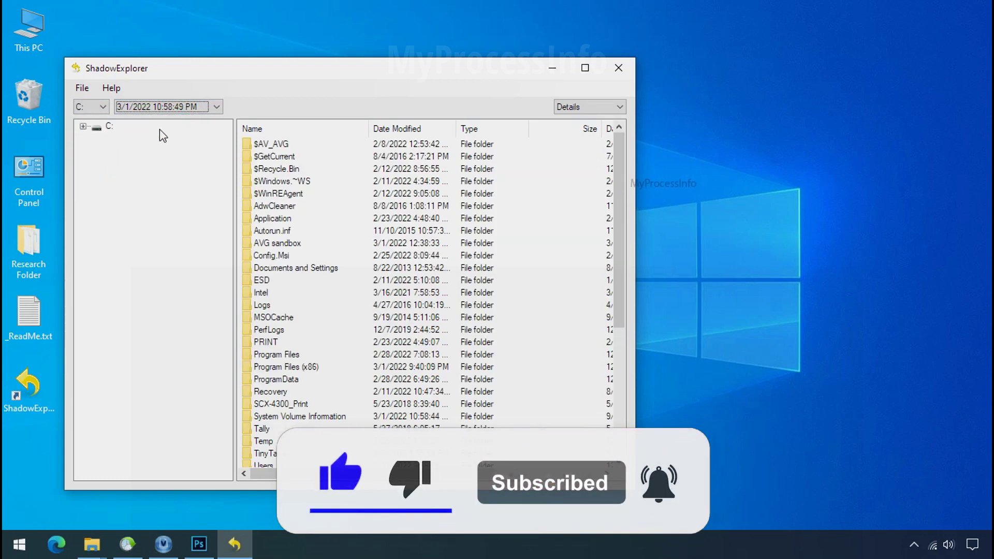
Browse the snapshot to Users > 123 > Desktop
click(132, 440)
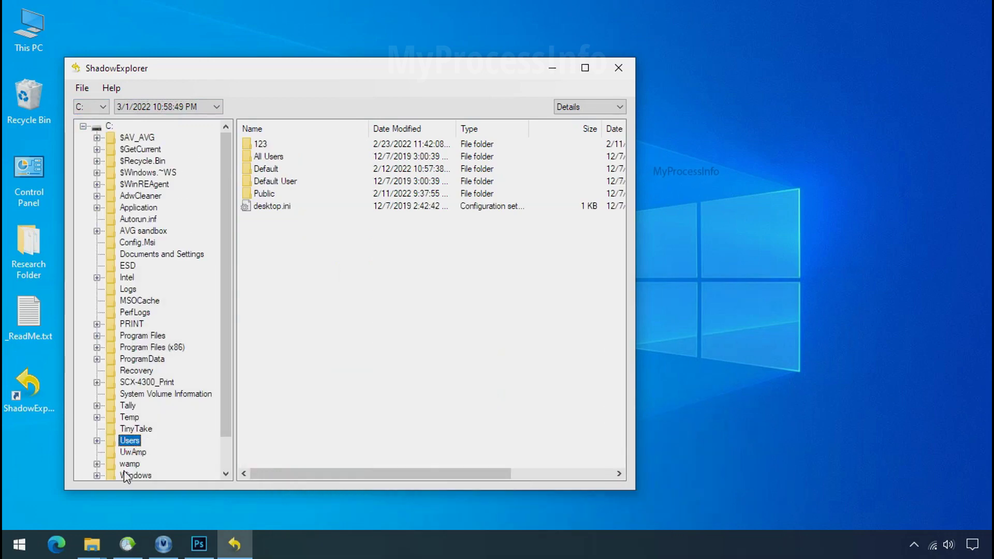
click(259, 144)
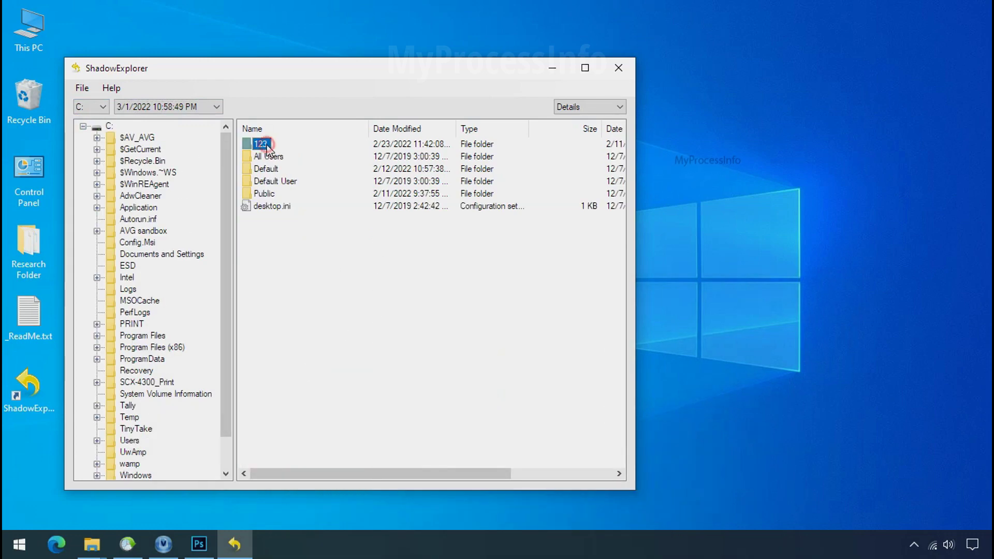
double_click(267, 148)
click(269, 207)
double_click(272, 207)
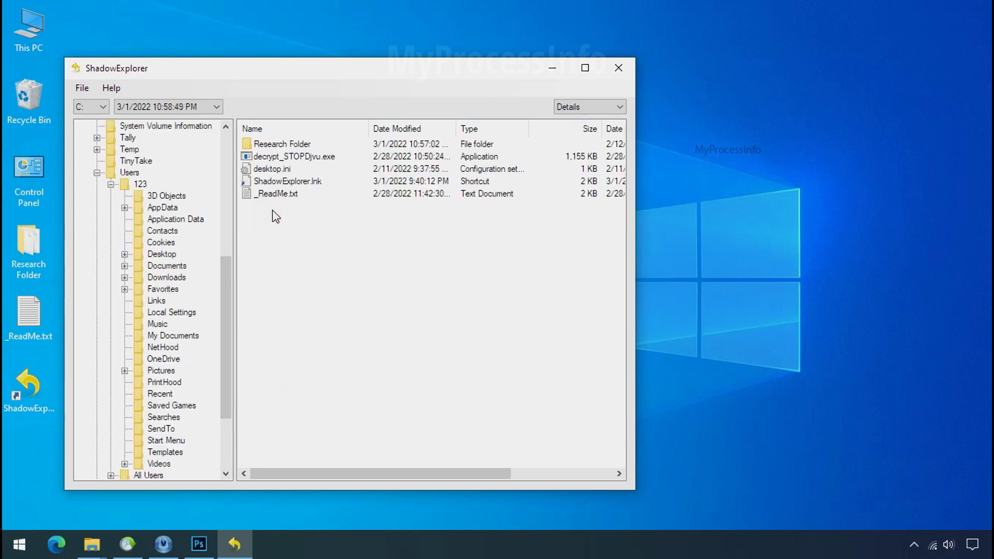
Export Research Folder into the Recover folder on Softwares (G:), then minimize ShadowExplorer
click(274, 145)
right_click(278, 145)
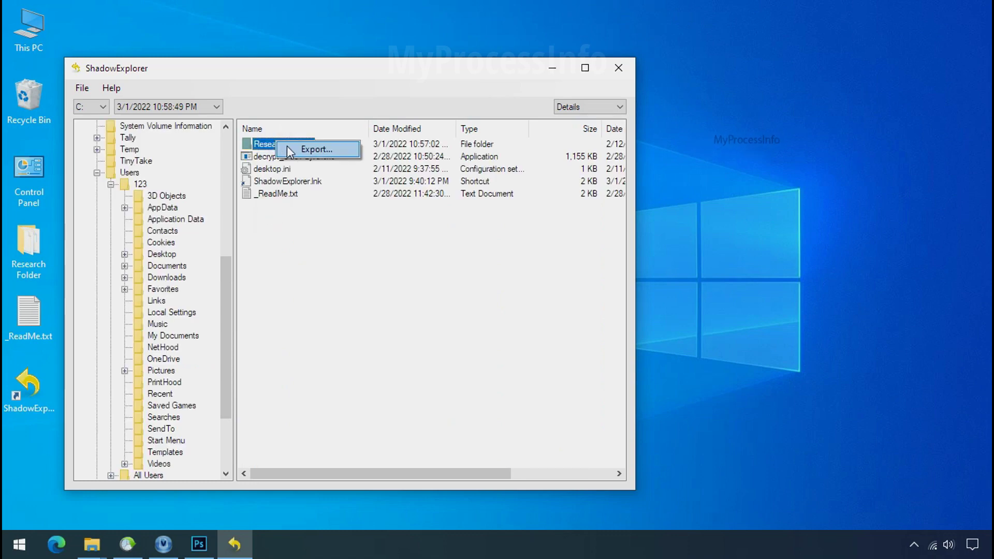
click(298, 151)
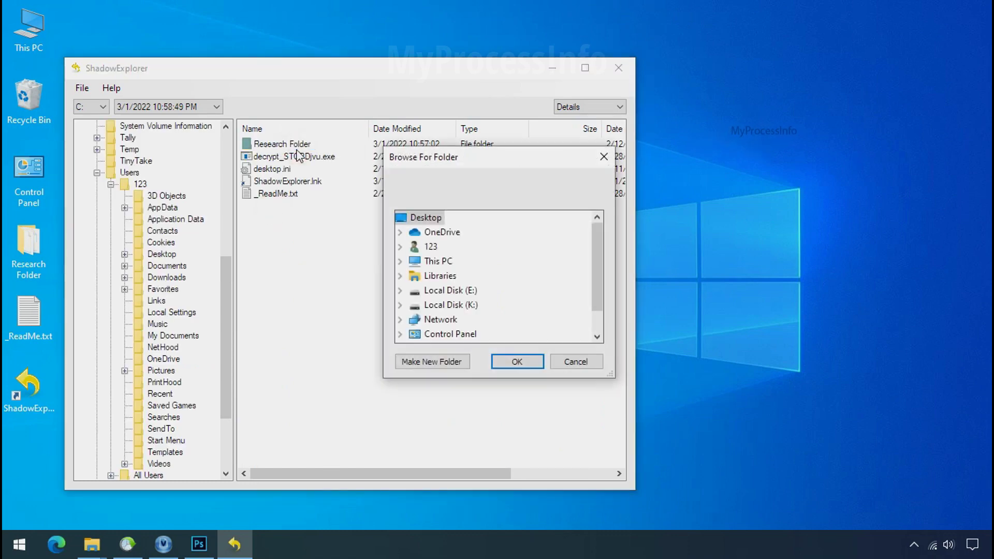
scroll(471, 280, down, 2)
double_click(464, 290)
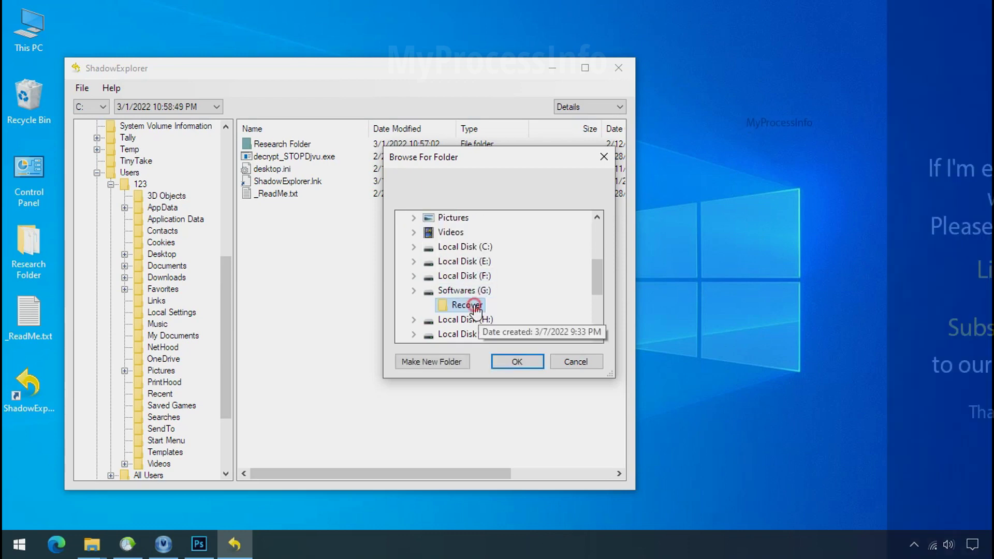
click(467, 305)
click(514, 363)
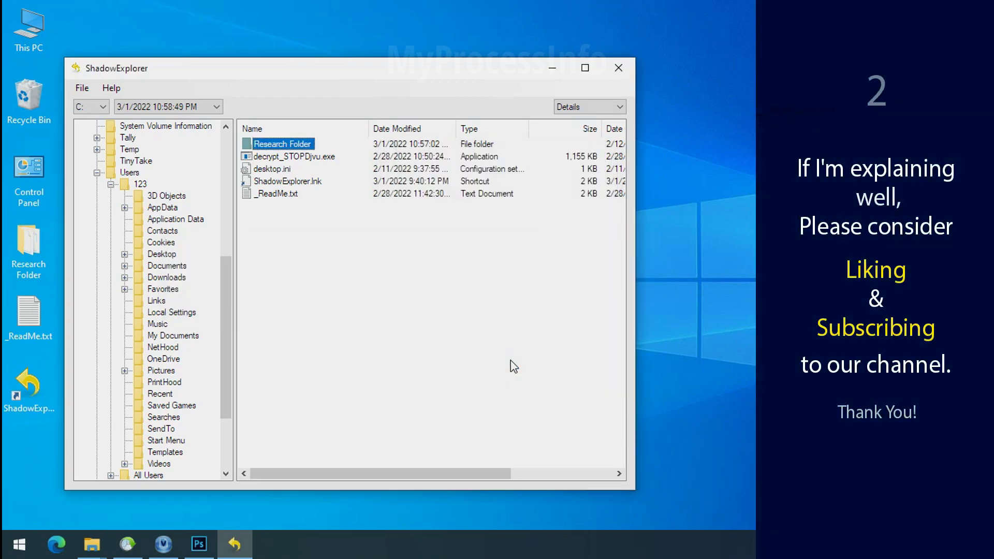
click(554, 72)
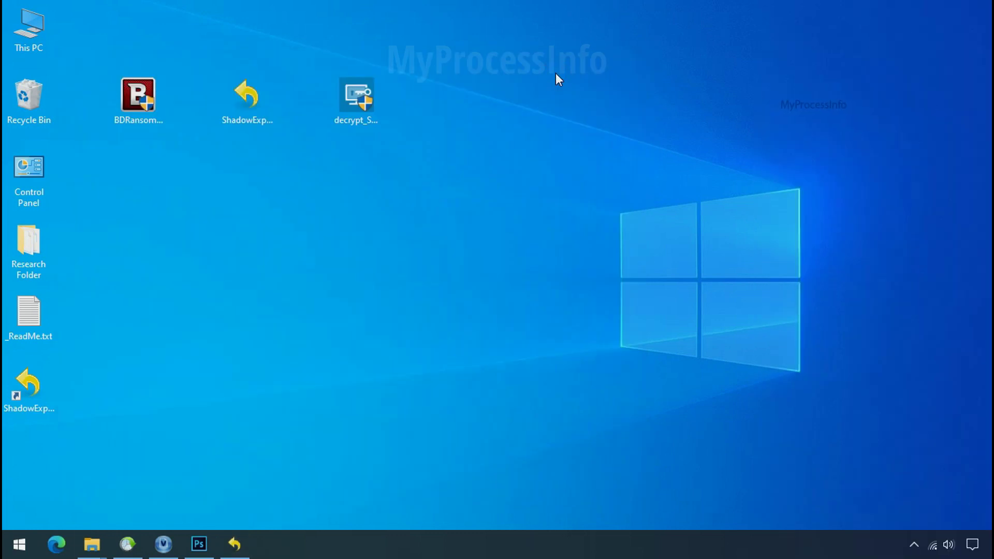
Open G:\Recover\Research Folder, check its png, pdf and xlsx files, and switch to large icons
click(92, 543)
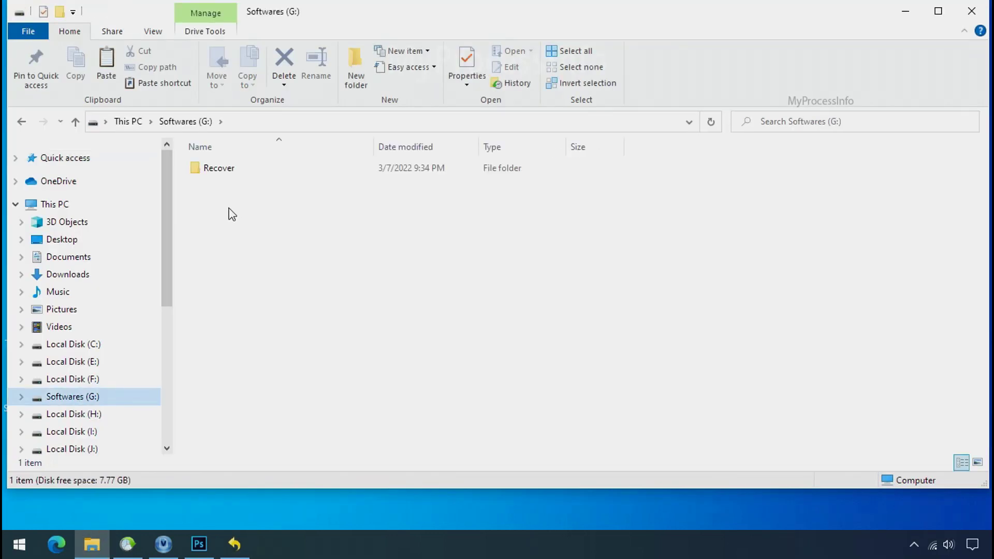
double_click(200, 167)
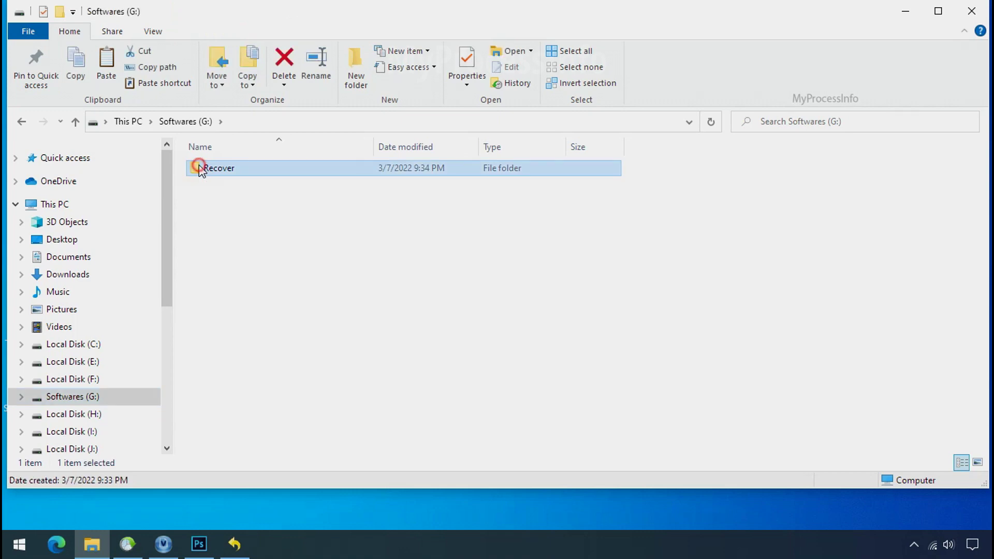
double_click(207, 168)
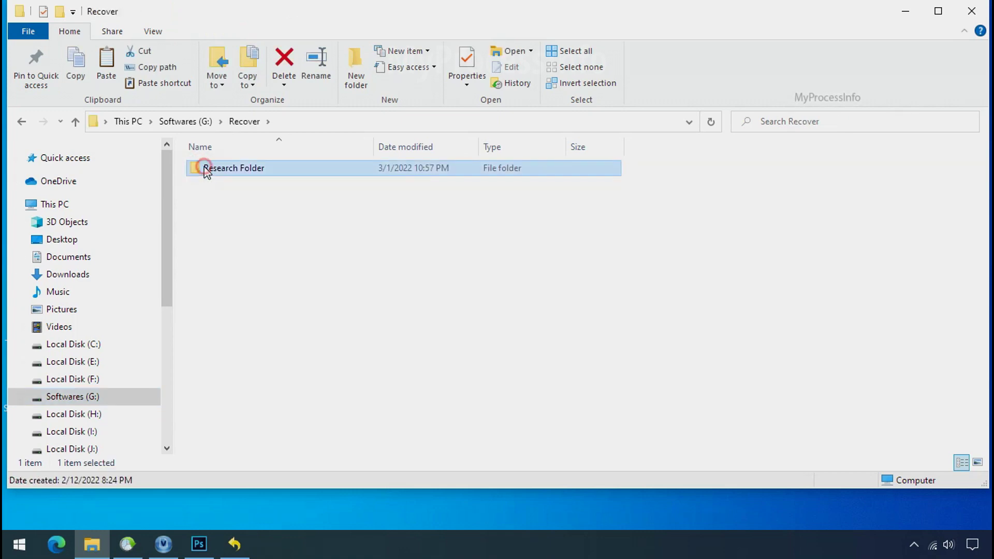
click(221, 170)
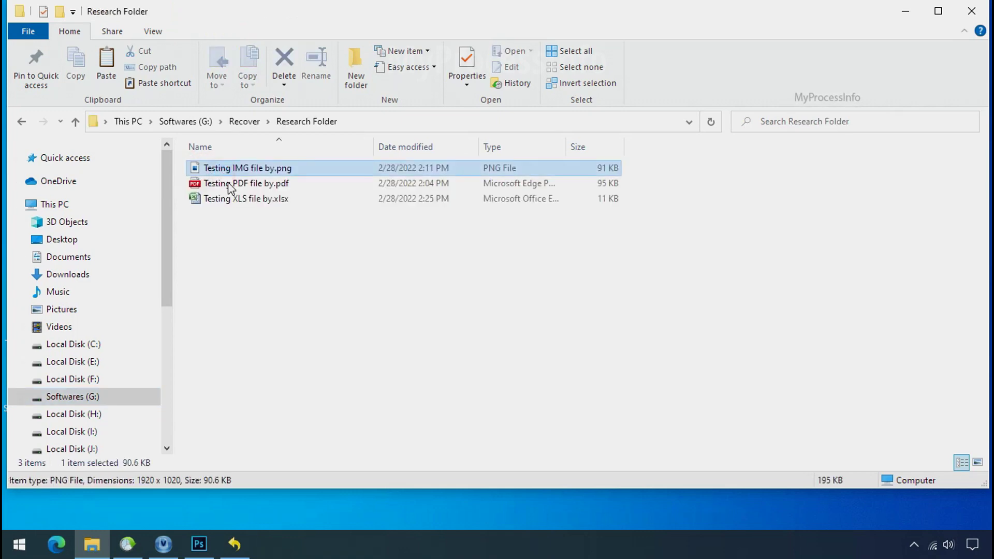
click(228, 184)
click(240, 200)
click(256, 170)
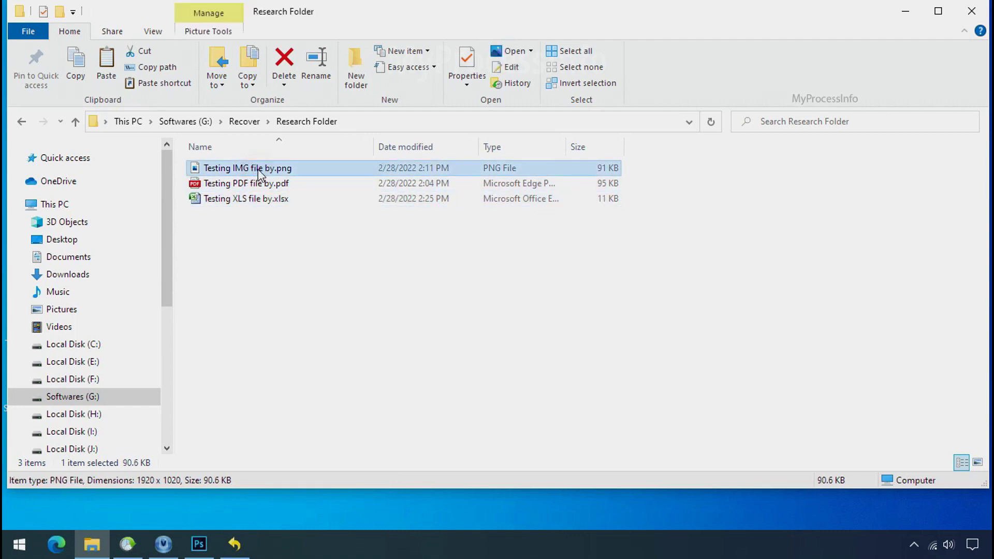
scroll(410, 286, up, 4)
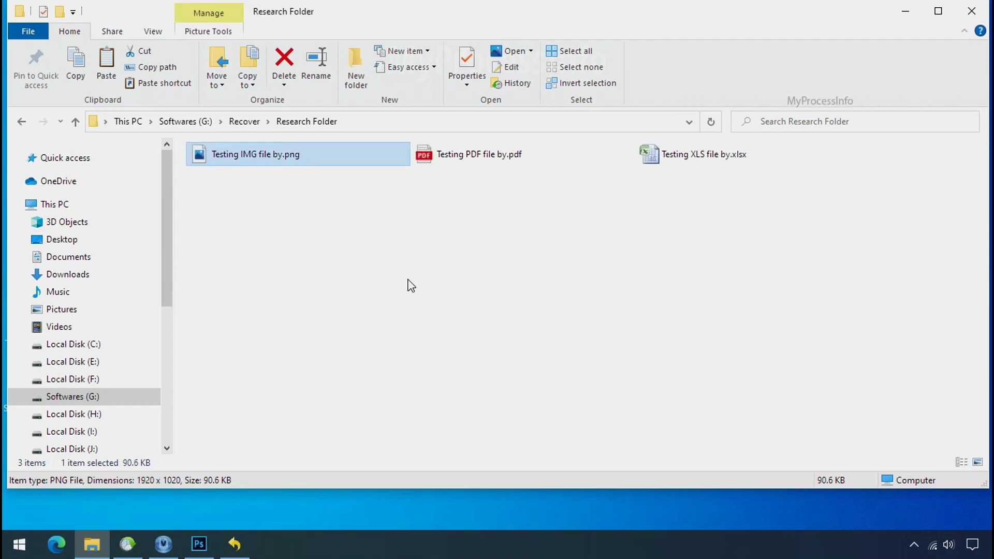
scroll(409, 285, up, 3)
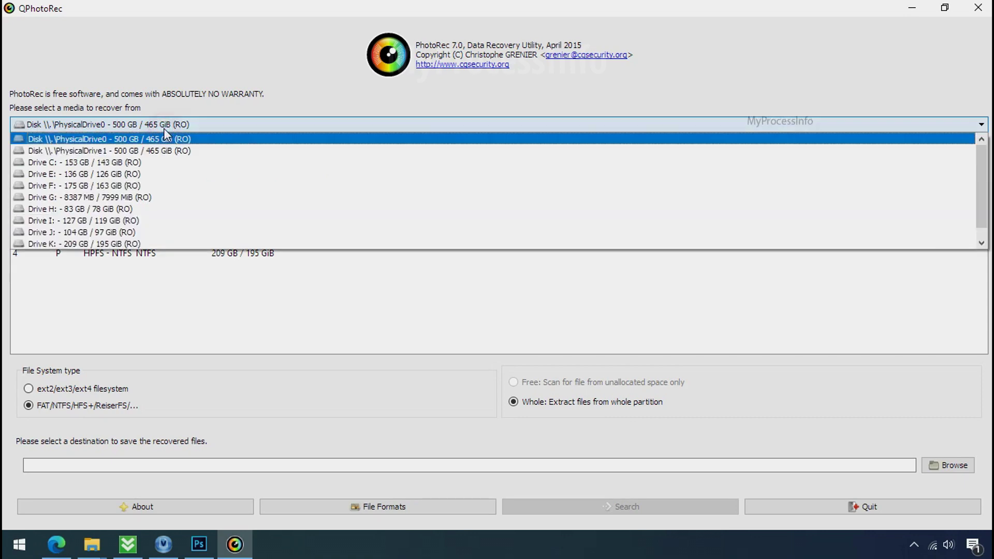
Dismiss QPhotoRec's drive list and close the Edge TestDisk download page
scroll(176, 207, down, 1)
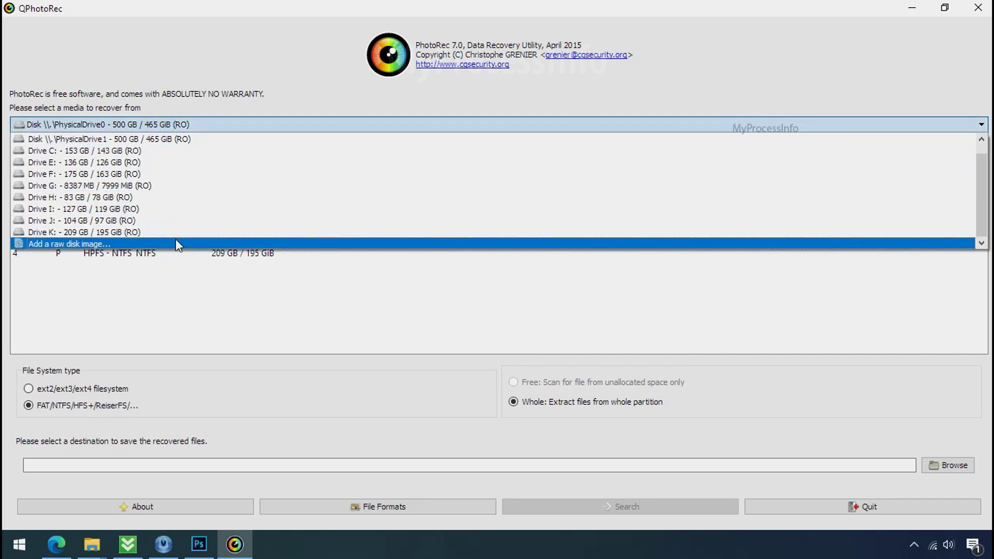
click(258, 75)
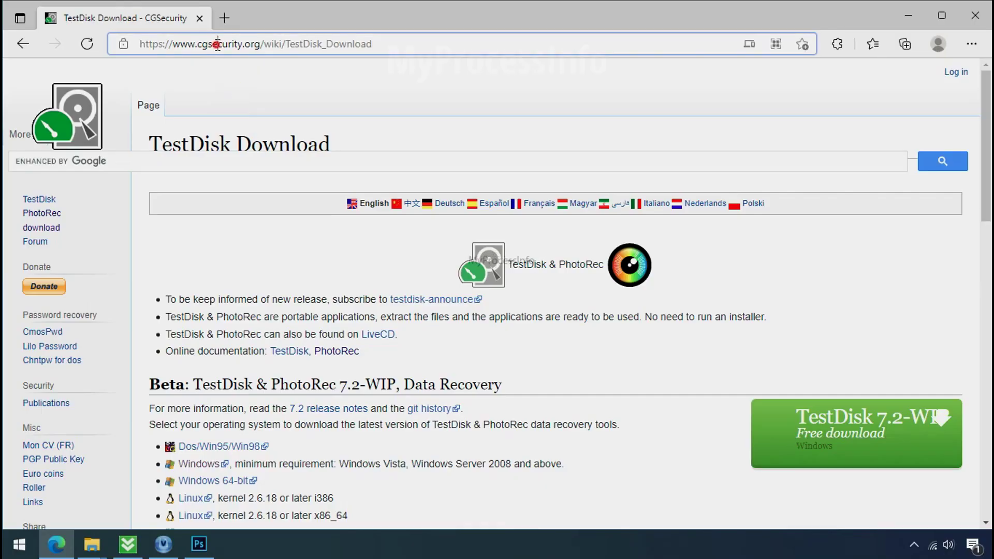
click(257, 98)
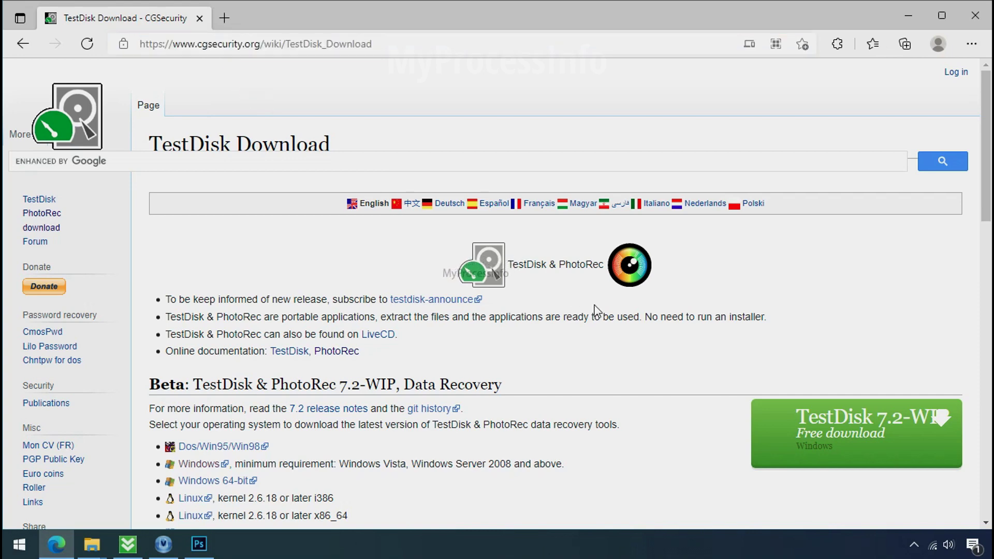
click(975, 15)
Extract the TestDisk zip archive into a testdisk-7.0.win folder
click(481, 115)
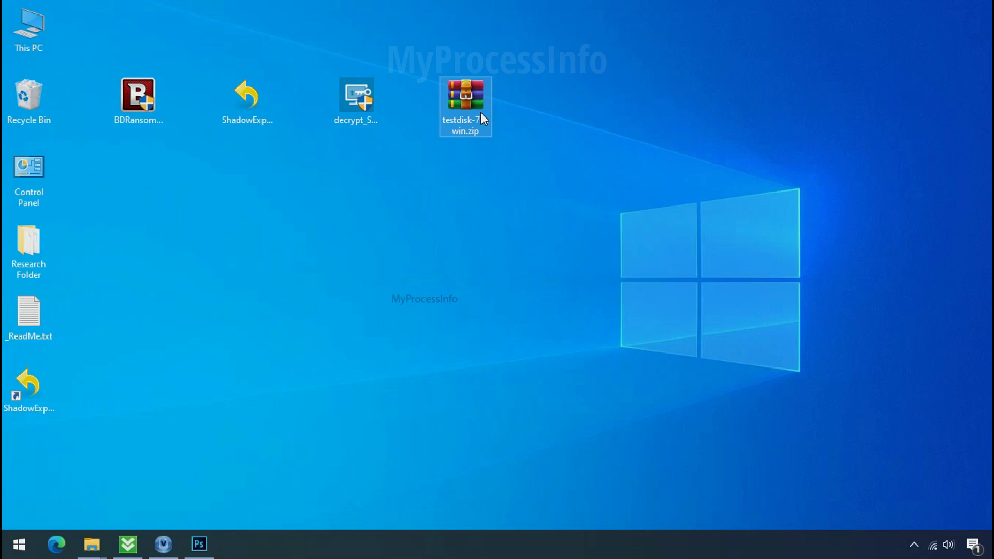
right_click(481, 114)
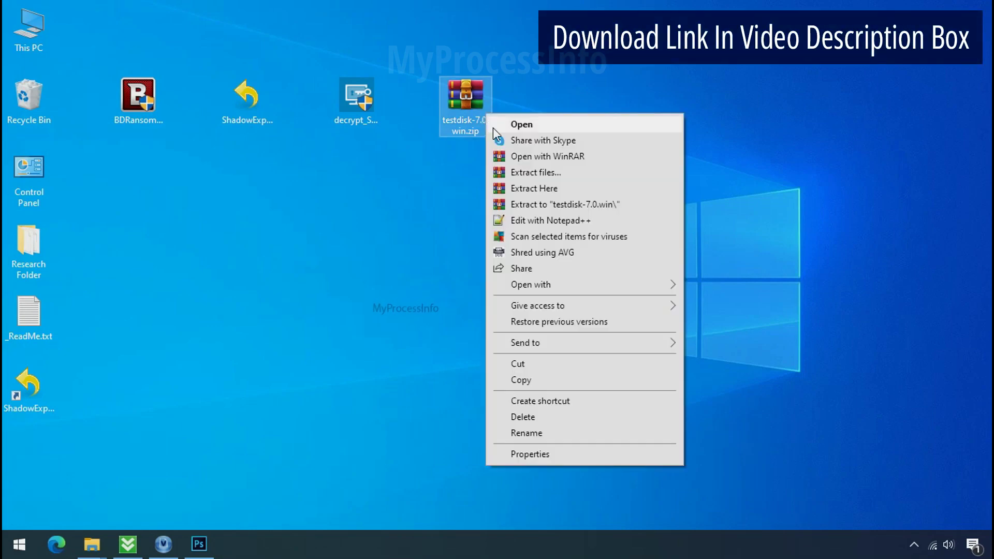
click(549, 206)
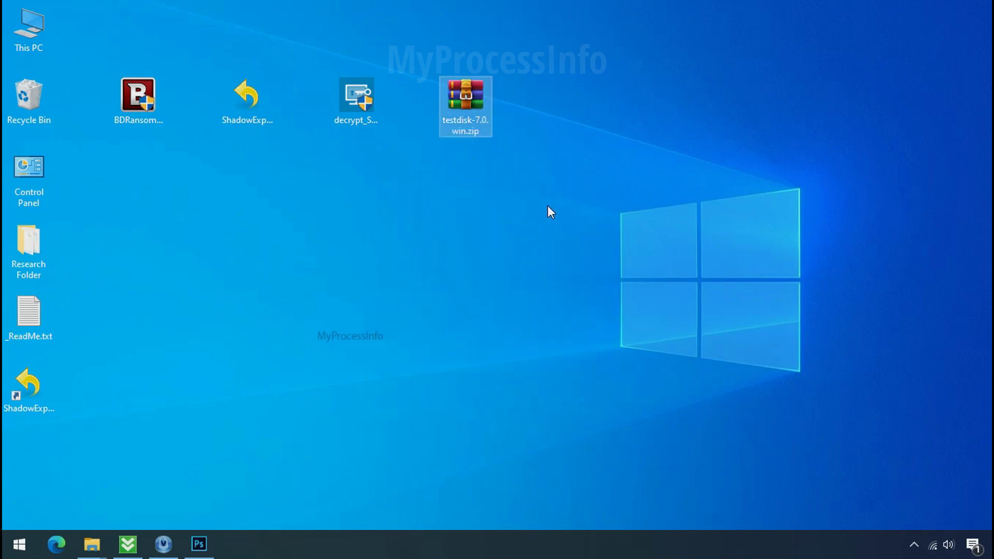
Launch qphotorec_win.exe from the extracted testdisk-7.0.win folder
click(582, 136)
double_click(583, 138)
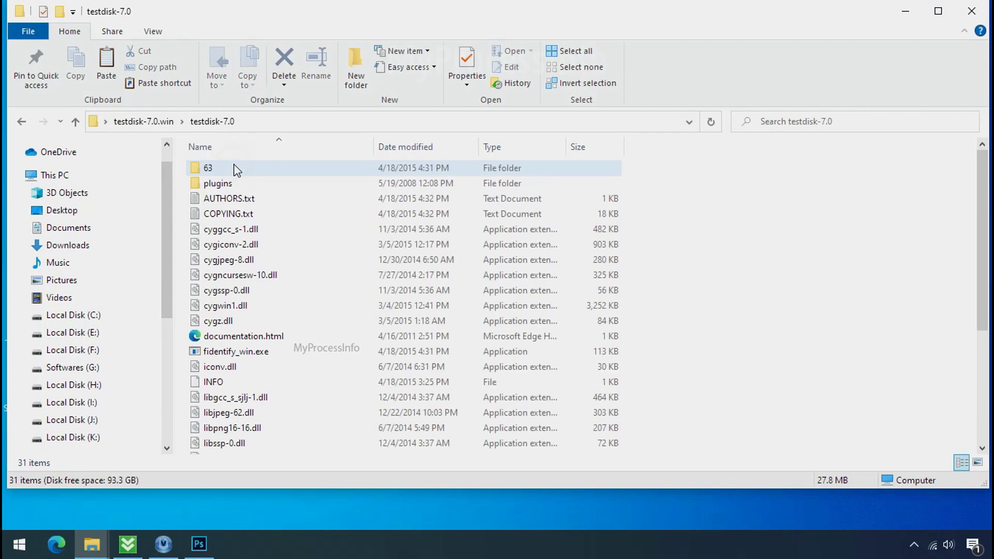
scroll(281, 348, down, 4)
click(278, 339)
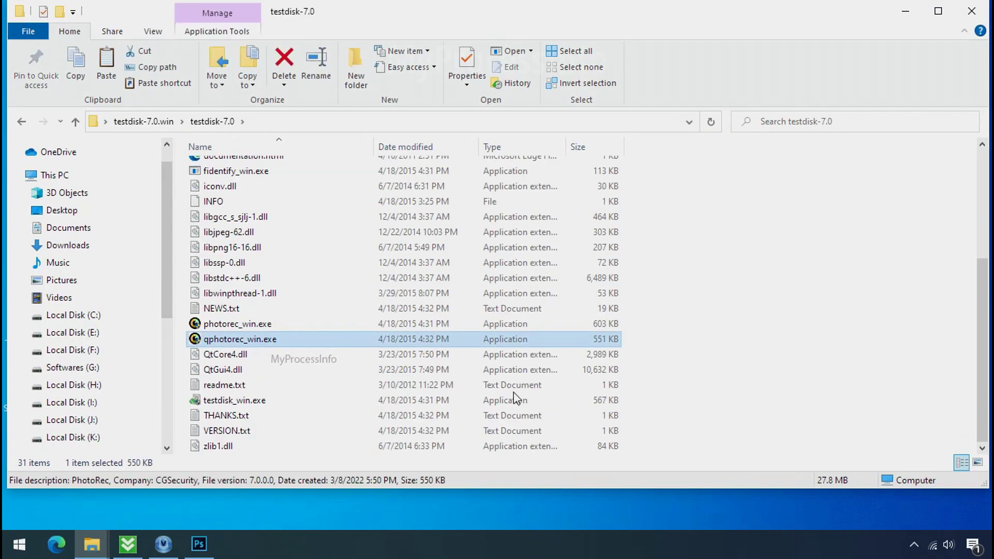
double_click(235, 339)
Choose Drive C as the recovery source and clear all file formats with Reset
click(198, 125)
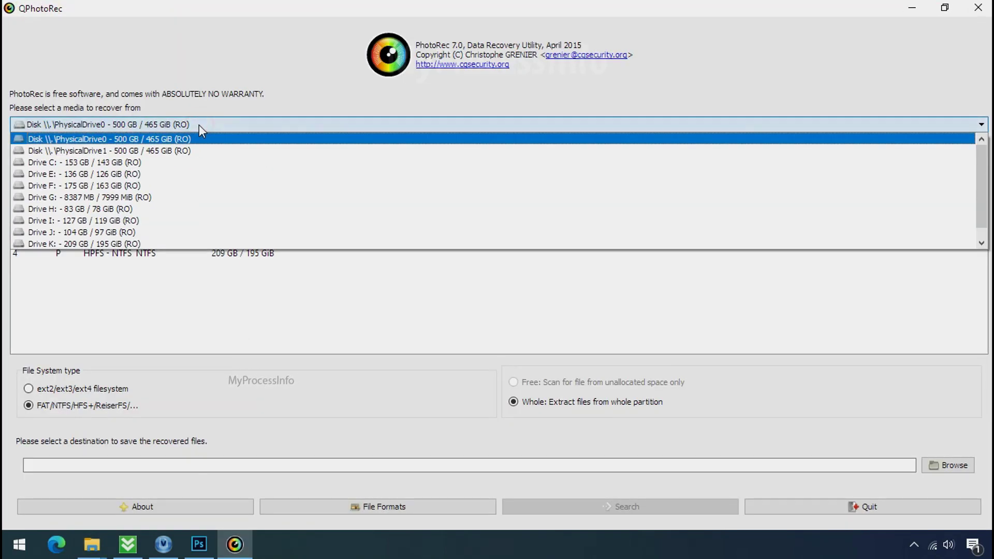
click(211, 162)
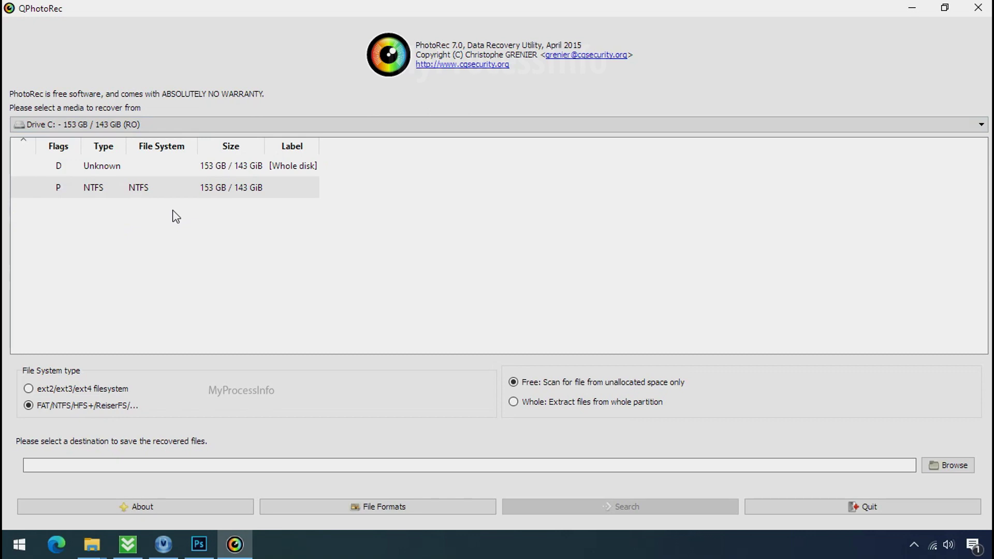
click(364, 507)
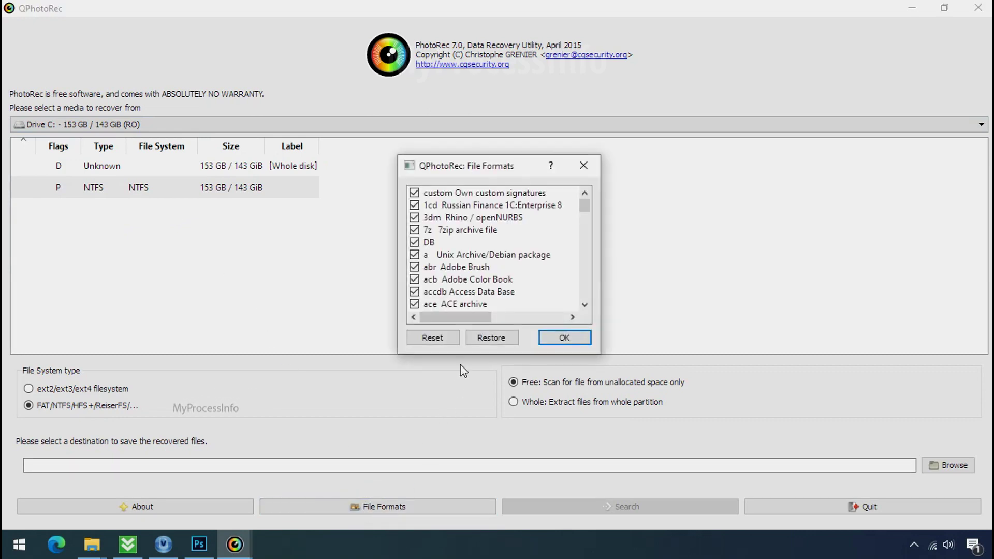
click(444, 338)
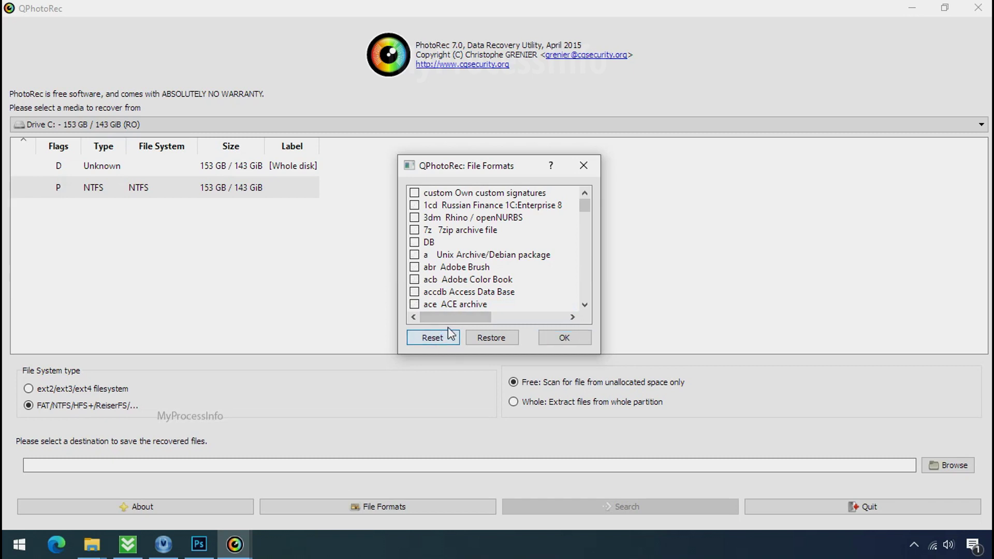
Tick only the jpg and png file formats and confirm the selection
click(446, 278)
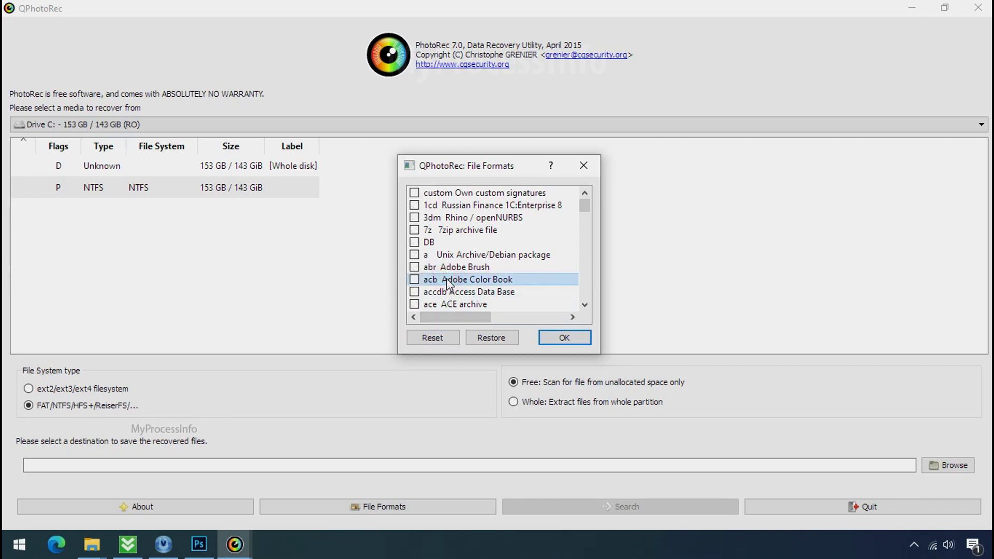
key(j)
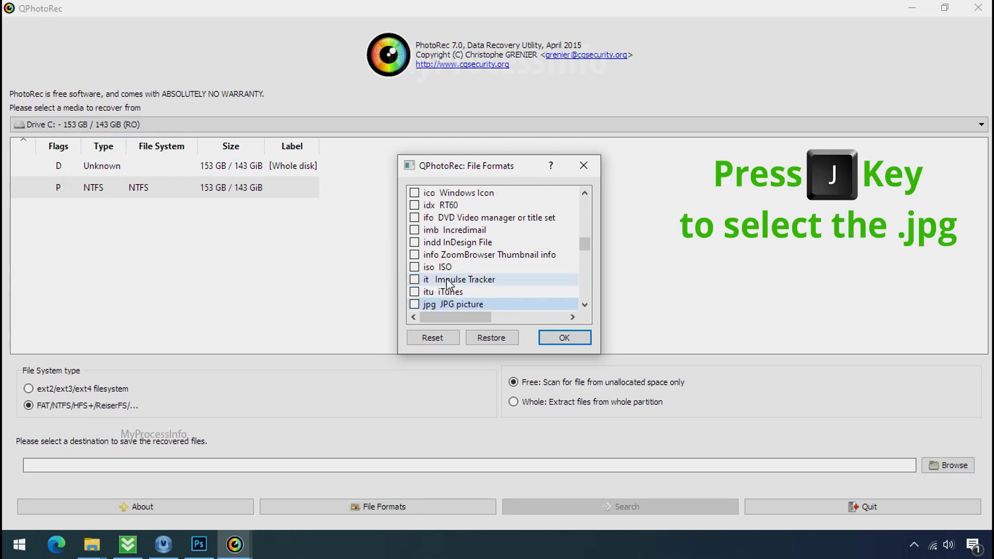
scroll(446, 278, down, 1)
click(415, 267)
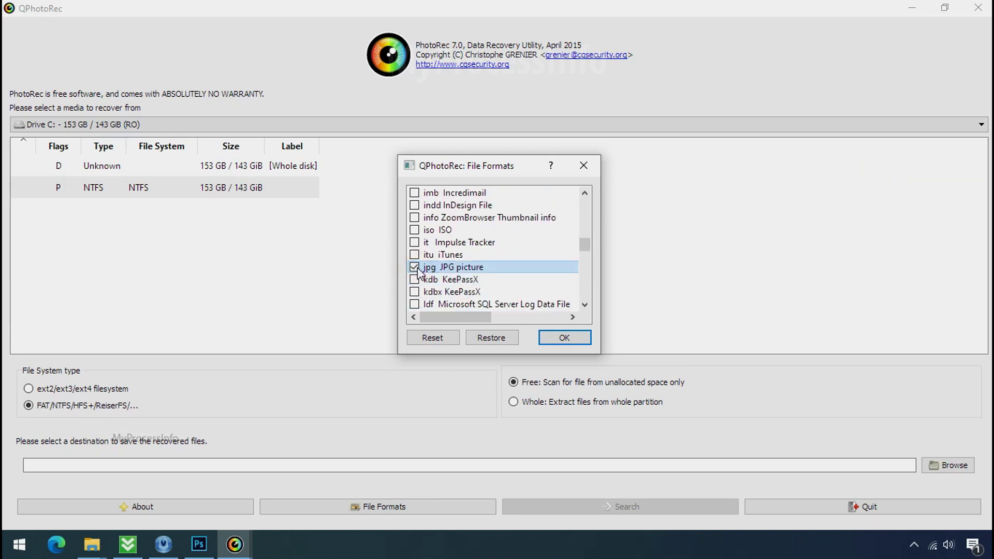
key(p)
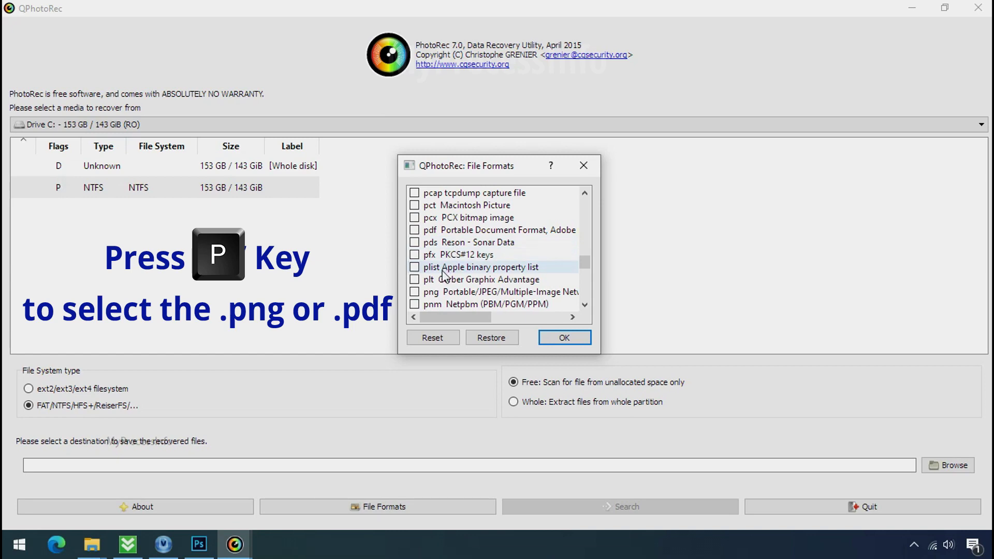
click(415, 291)
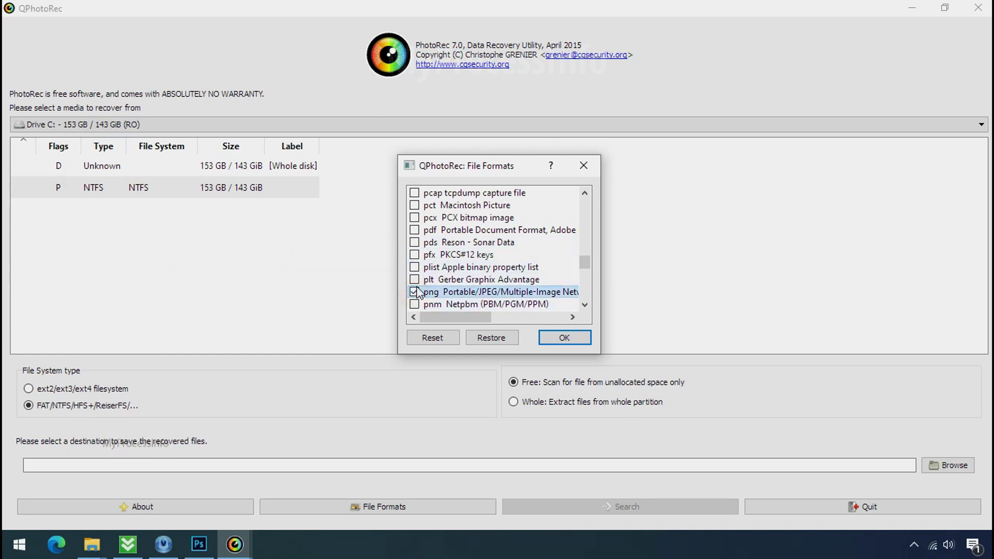
click(560, 339)
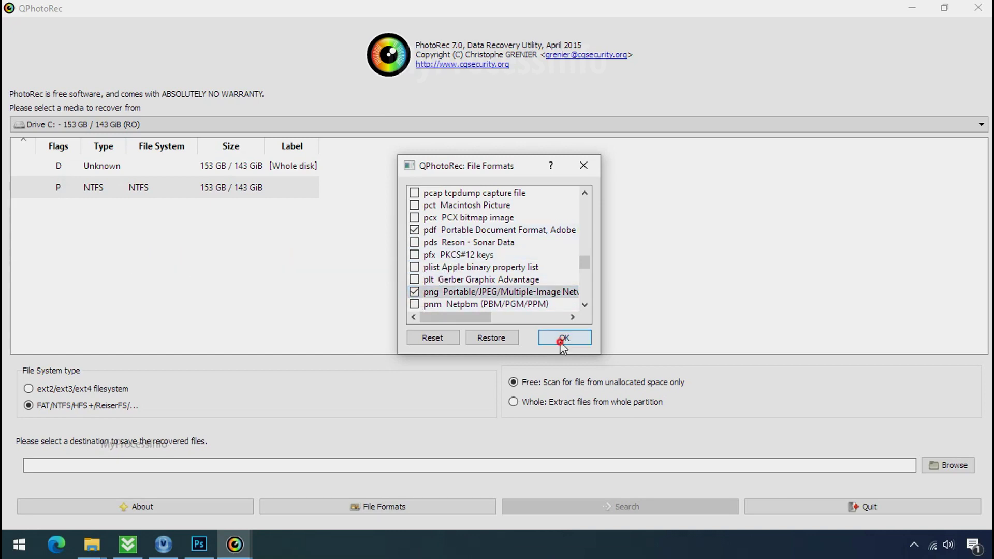
Create a new folder named Recovery on drive G and select it as the destination
click(966, 465)
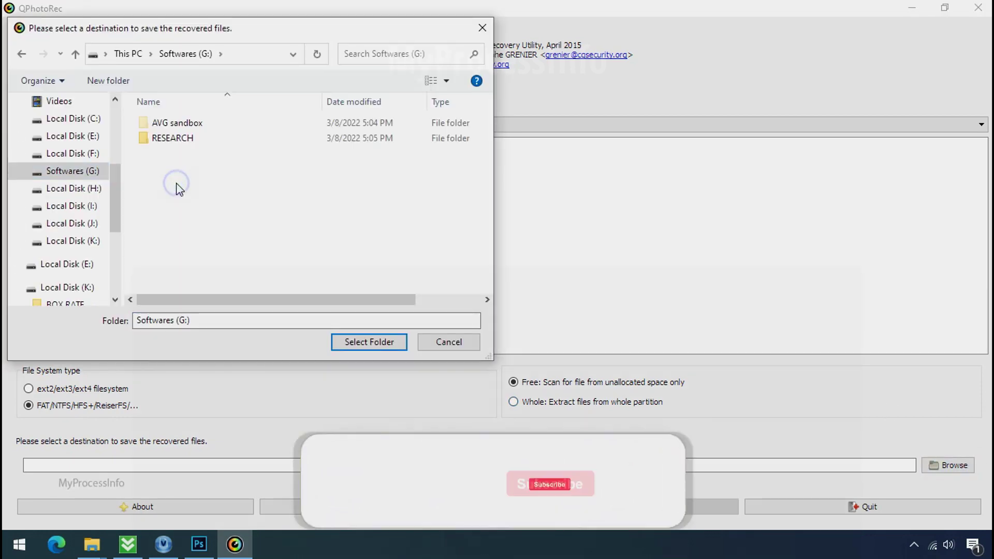
right_click(178, 186)
mouse_move(357, 353)
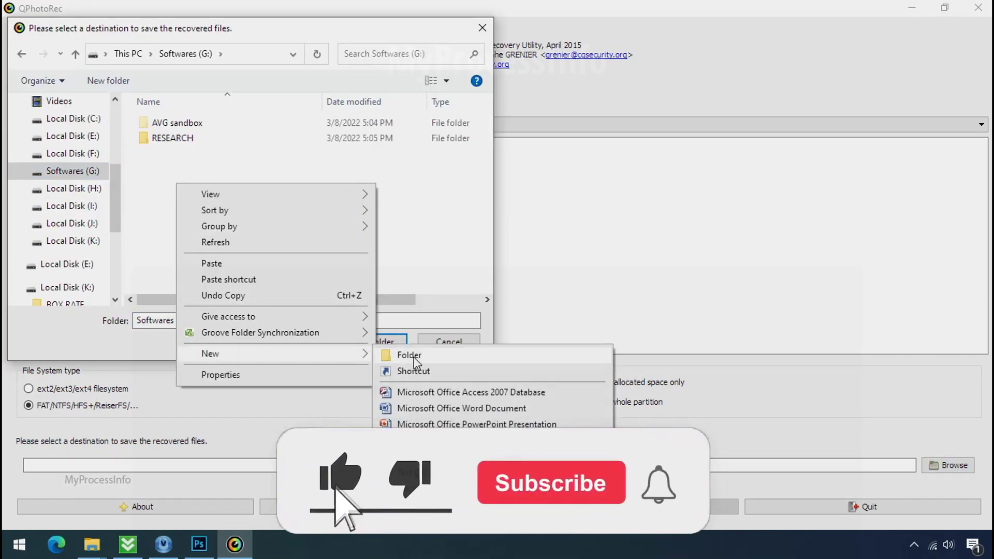
click(409, 355)
text(Recovery)
key(Return)
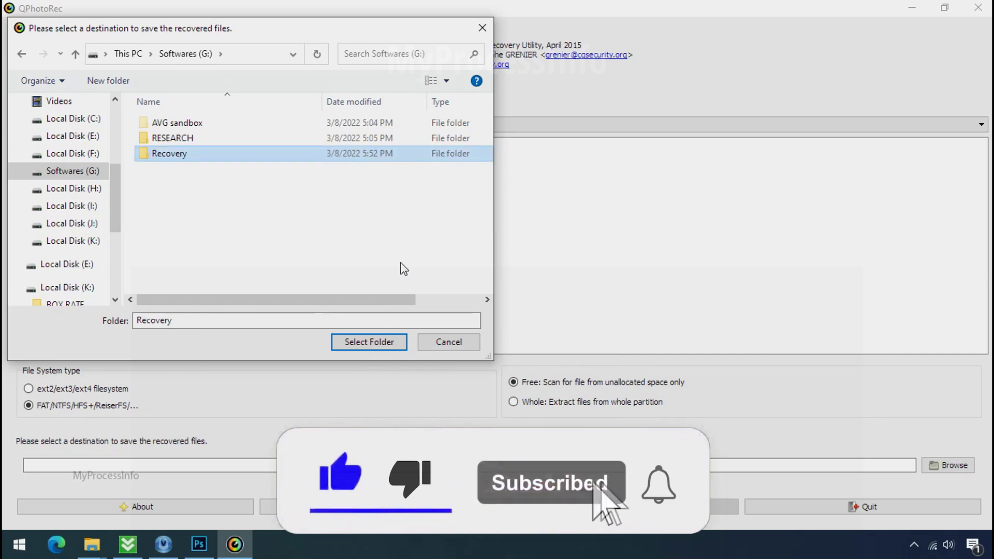
click(369, 349)
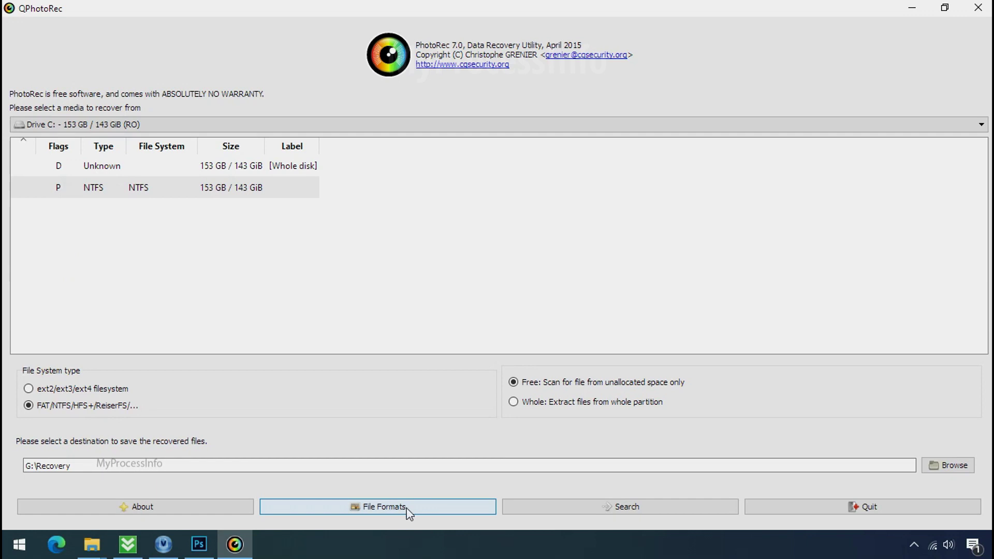
Start the QPhotoRec search of Drive C into G:\Recovery and restore down the window
click(627, 509)
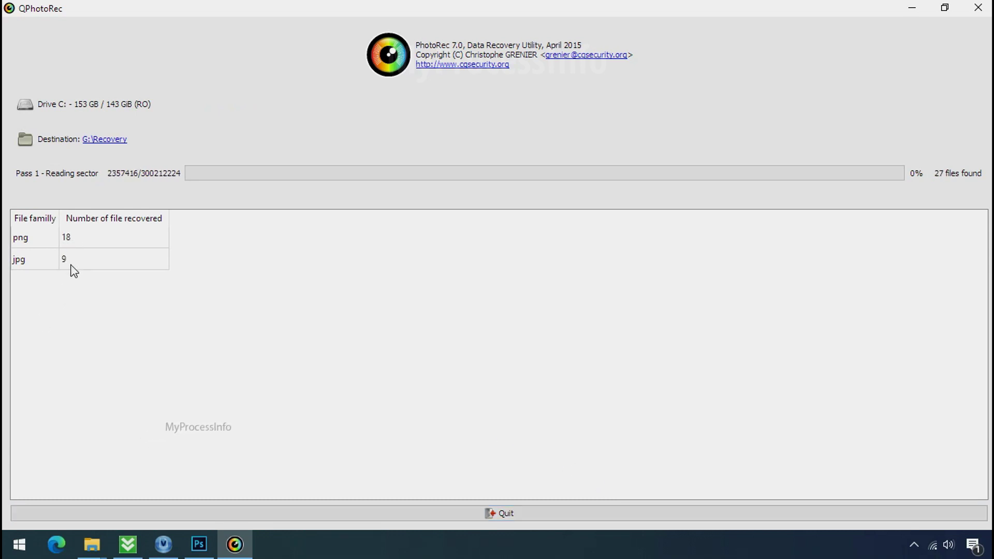
click(944, 8)
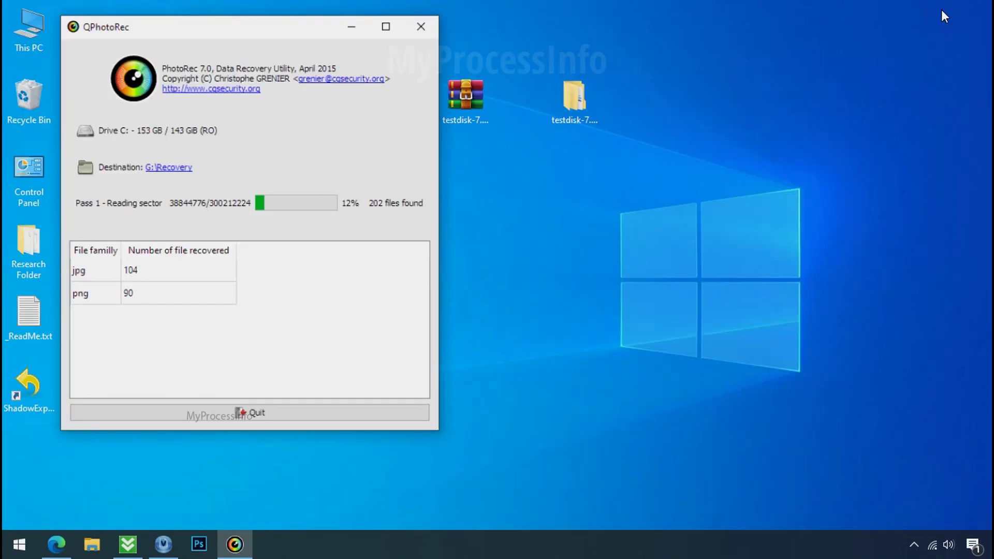
Browse G:\Recovery\recup_dir.3 in File Explorer and scroll through the recovered png and jpg files
click(91, 544)
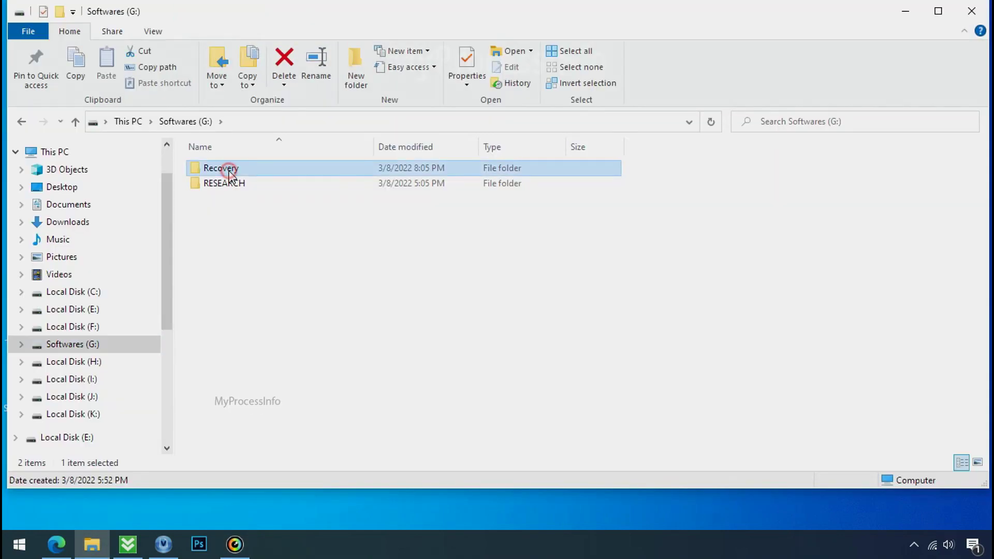
double_click(223, 169)
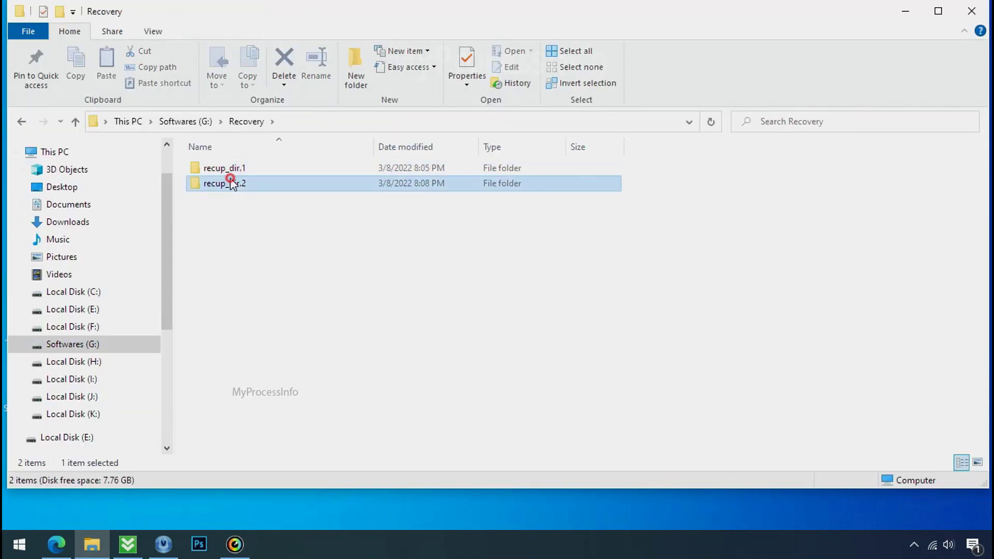
double_click(231, 181)
scroll(324, 244, down, 3)
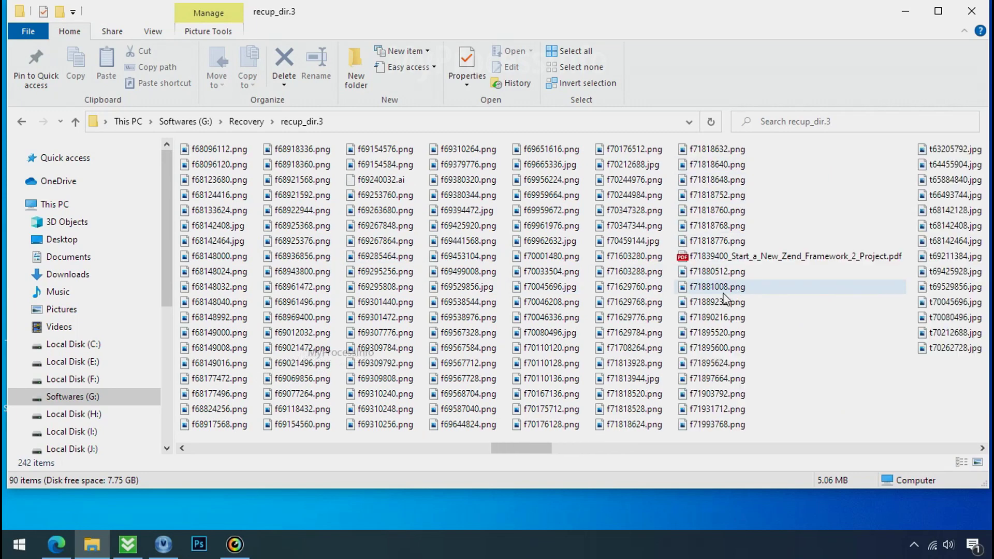
scroll(718, 318, down, 2)
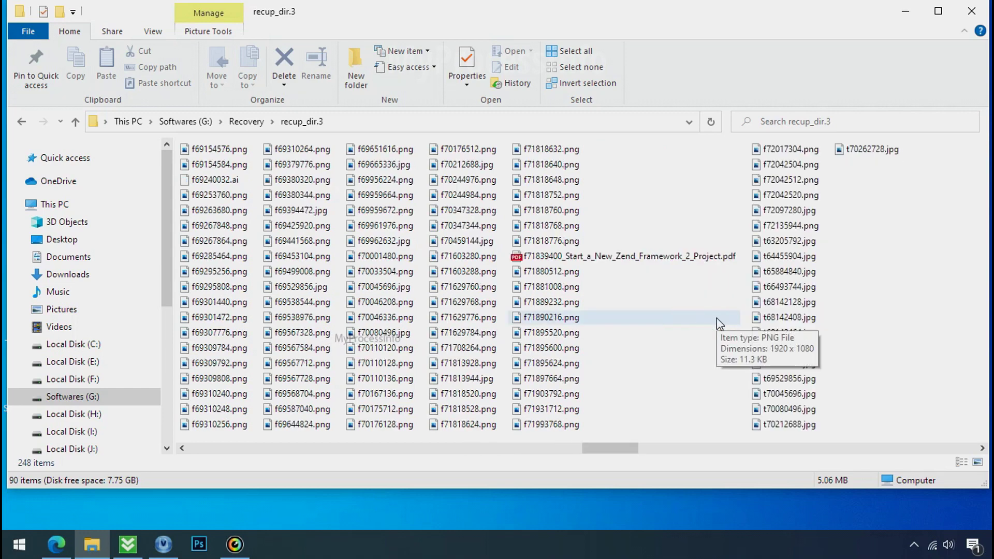
scroll(717, 318, down, 2)
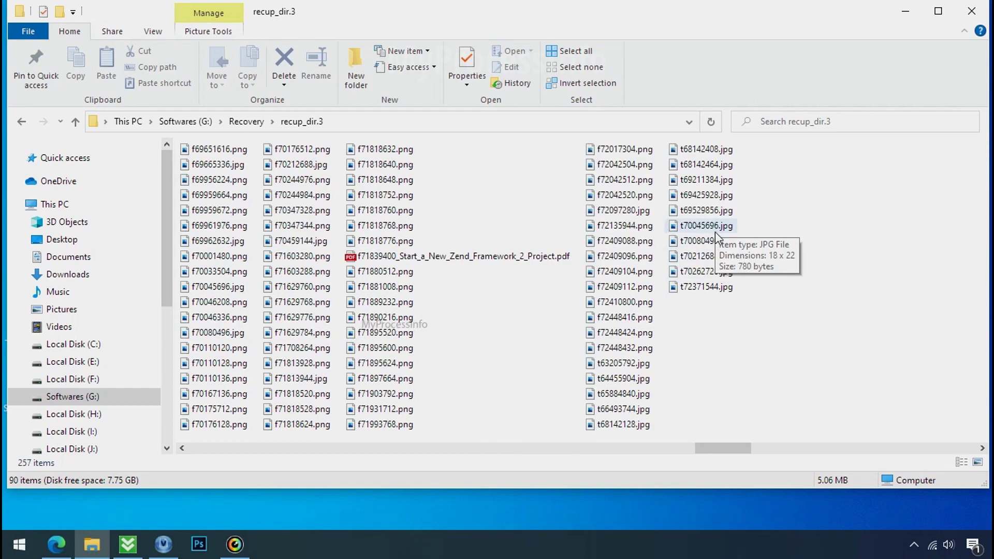
scroll(708, 336, down, 3)
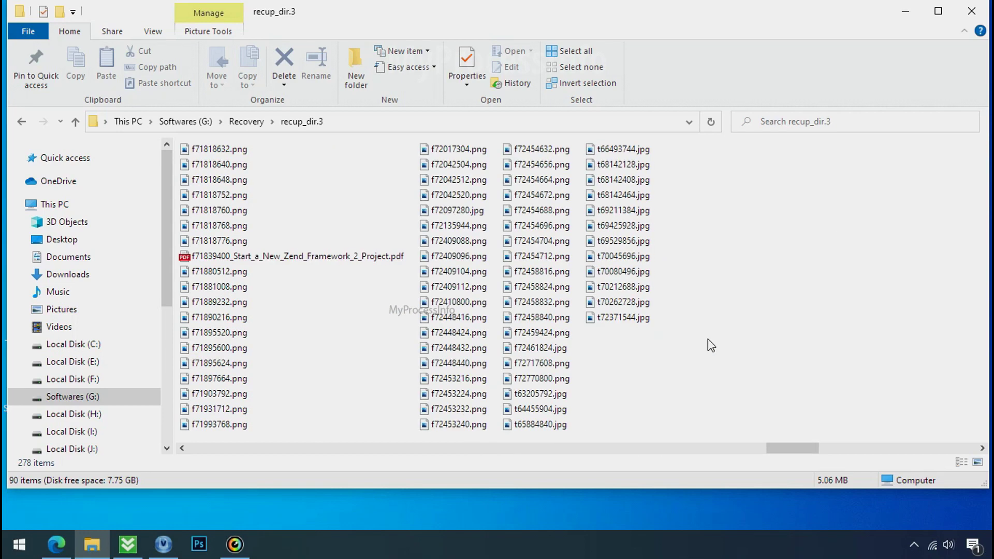